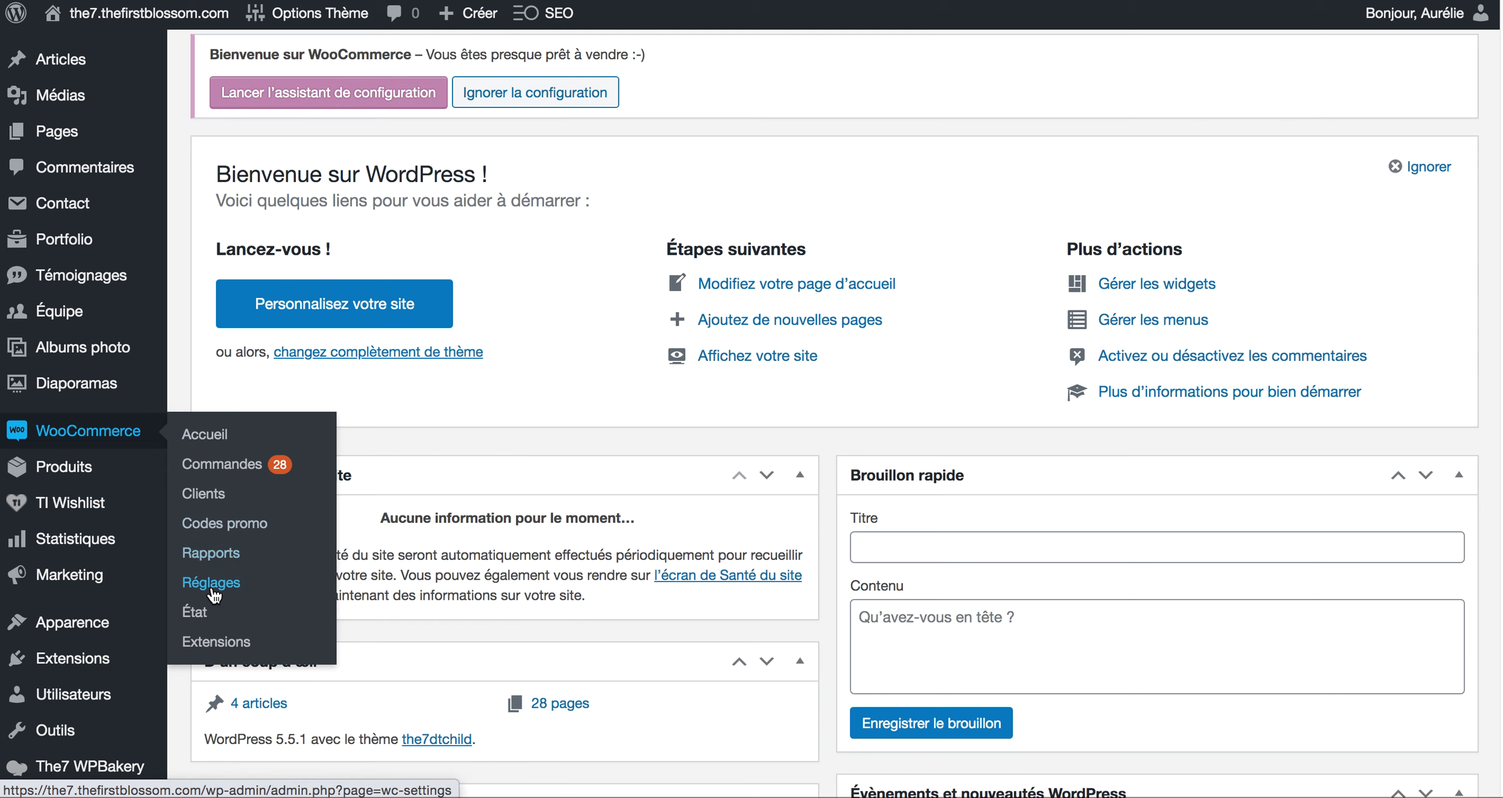
# Open the WooCommerce settings and review the store address in the general settings
pyautogui.click(213, 593)
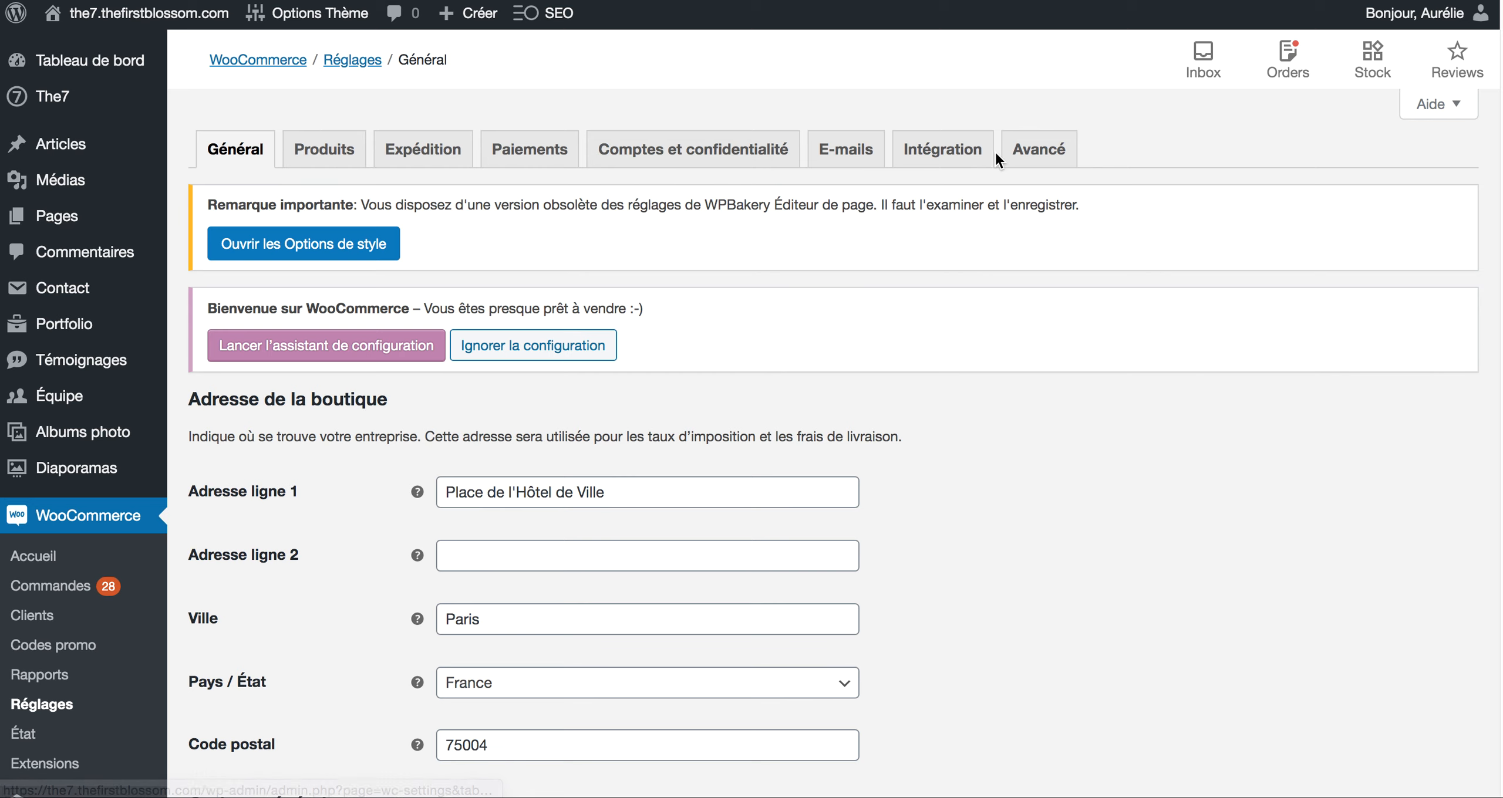
pyautogui.scroll(-5, 536, 312)
pyautogui.scroll(5, 631, 311)
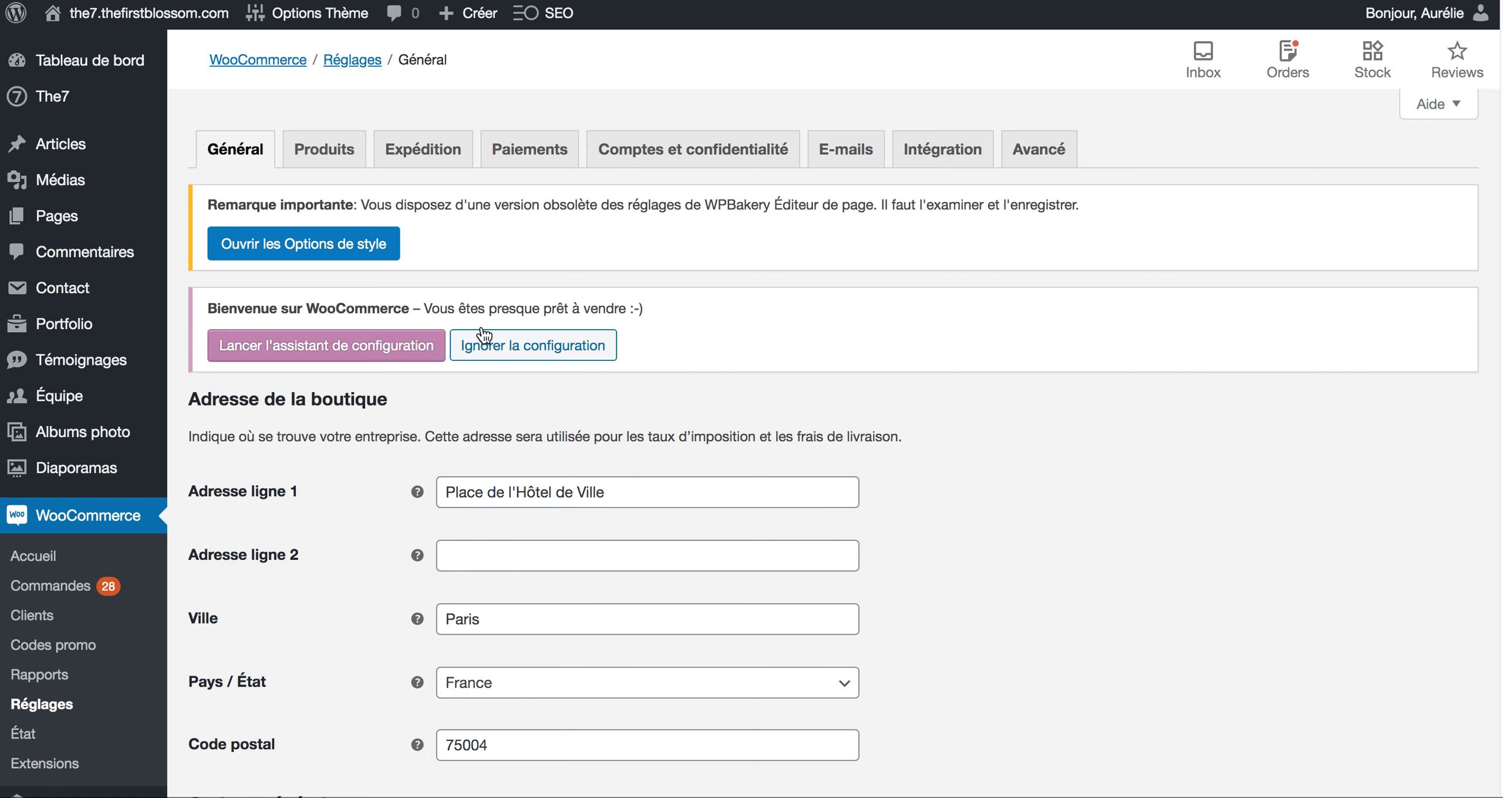
pyautogui.scroll(-5, 688, 622)
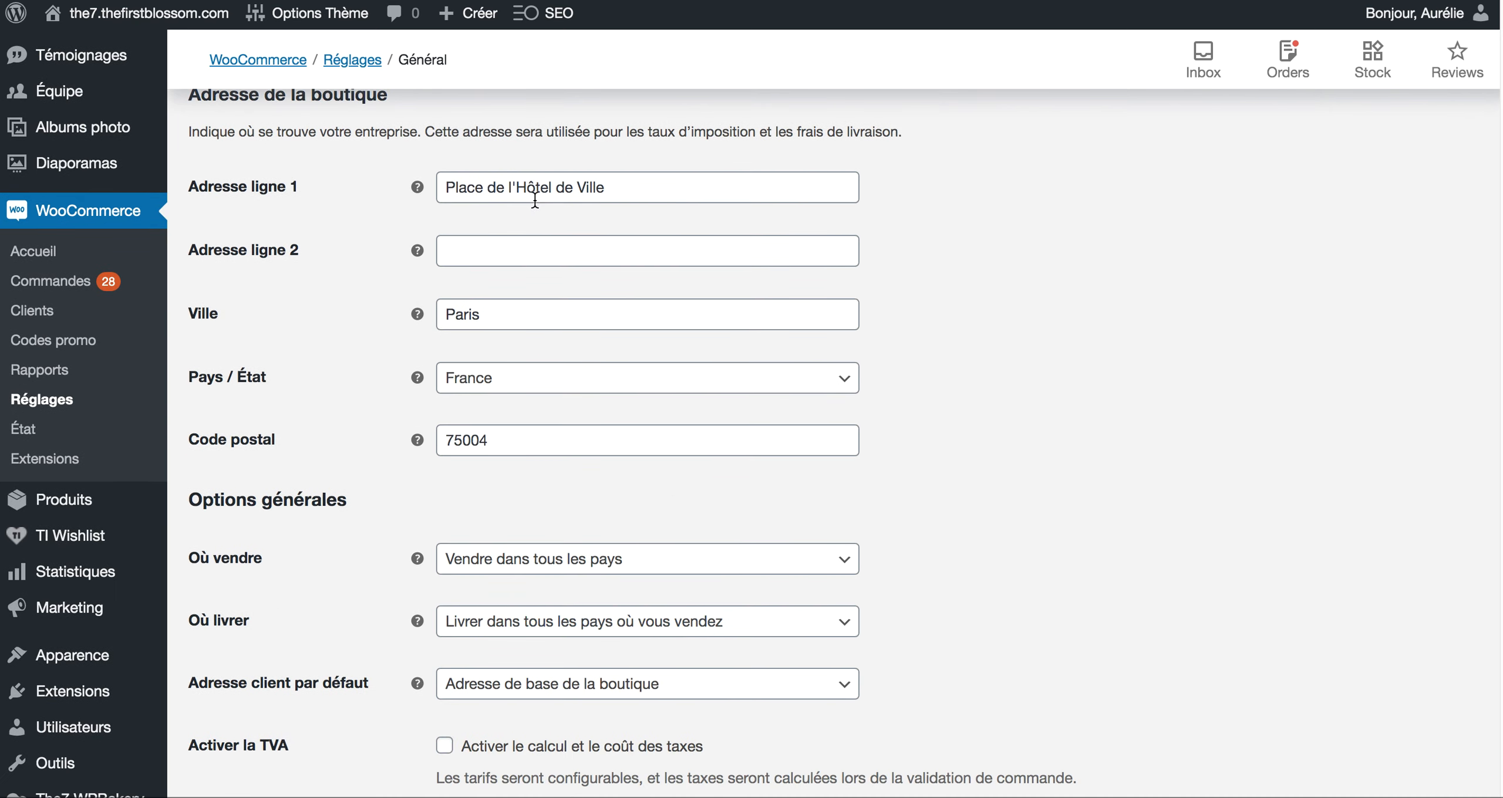
pyautogui.scroll(-3, 520, 389)
pyautogui.scroll(4, 521, 390)
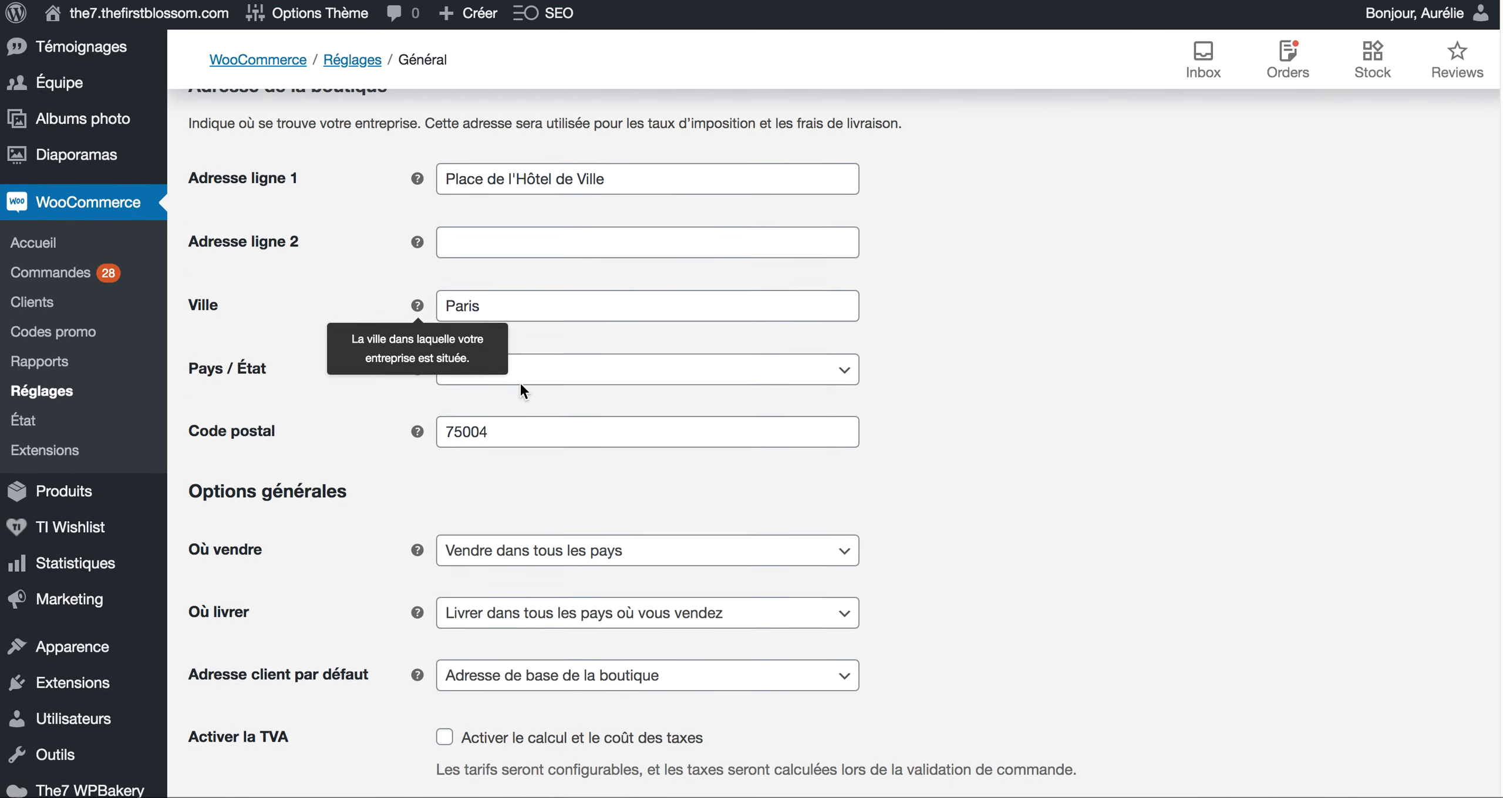
pyautogui.scroll(-1, 644, 519)
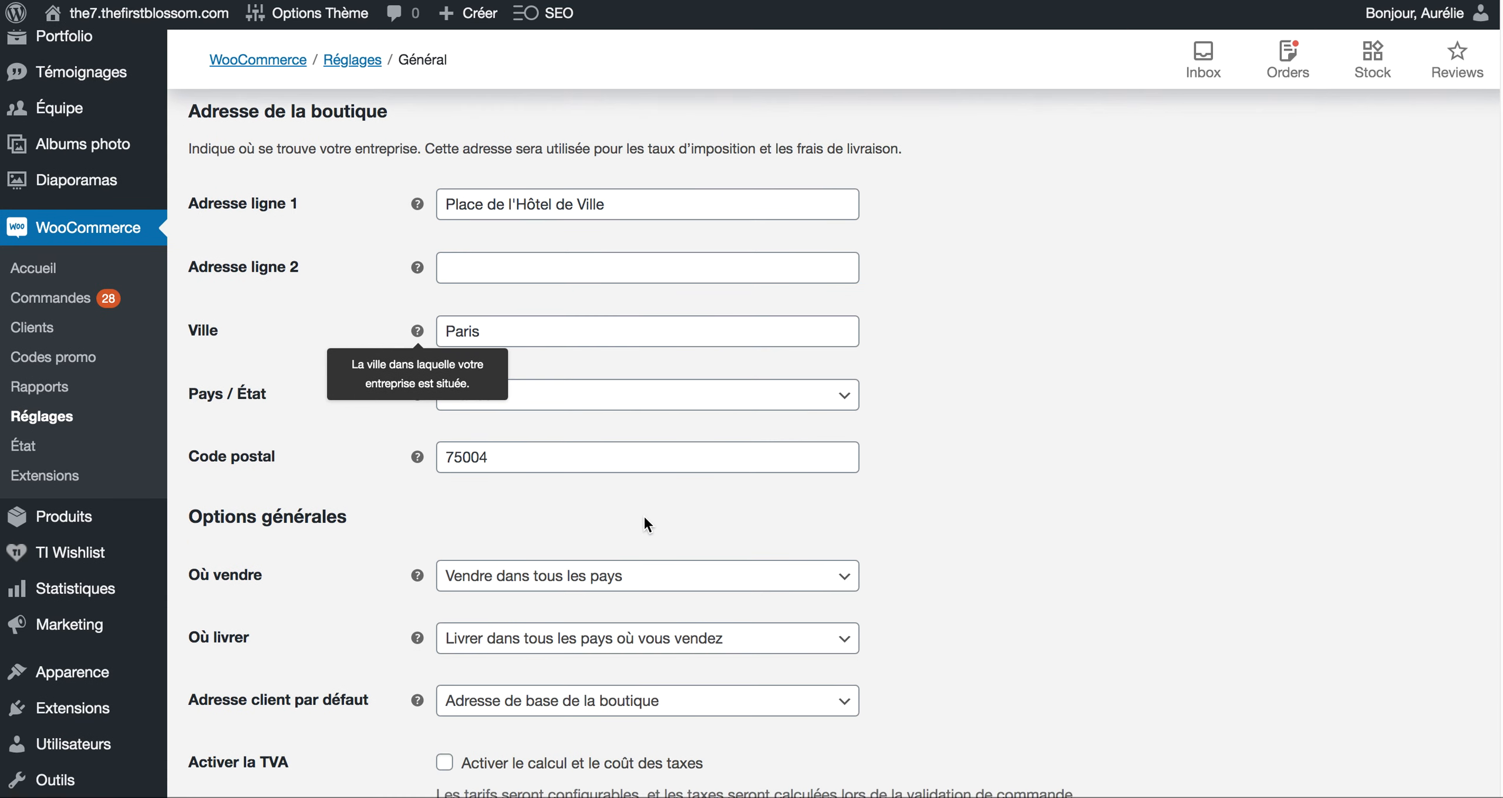
pyautogui.rightClick(988, 388)
pyautogui.click(972, 267)
pyautogui.scroll(-4, 803, 554)
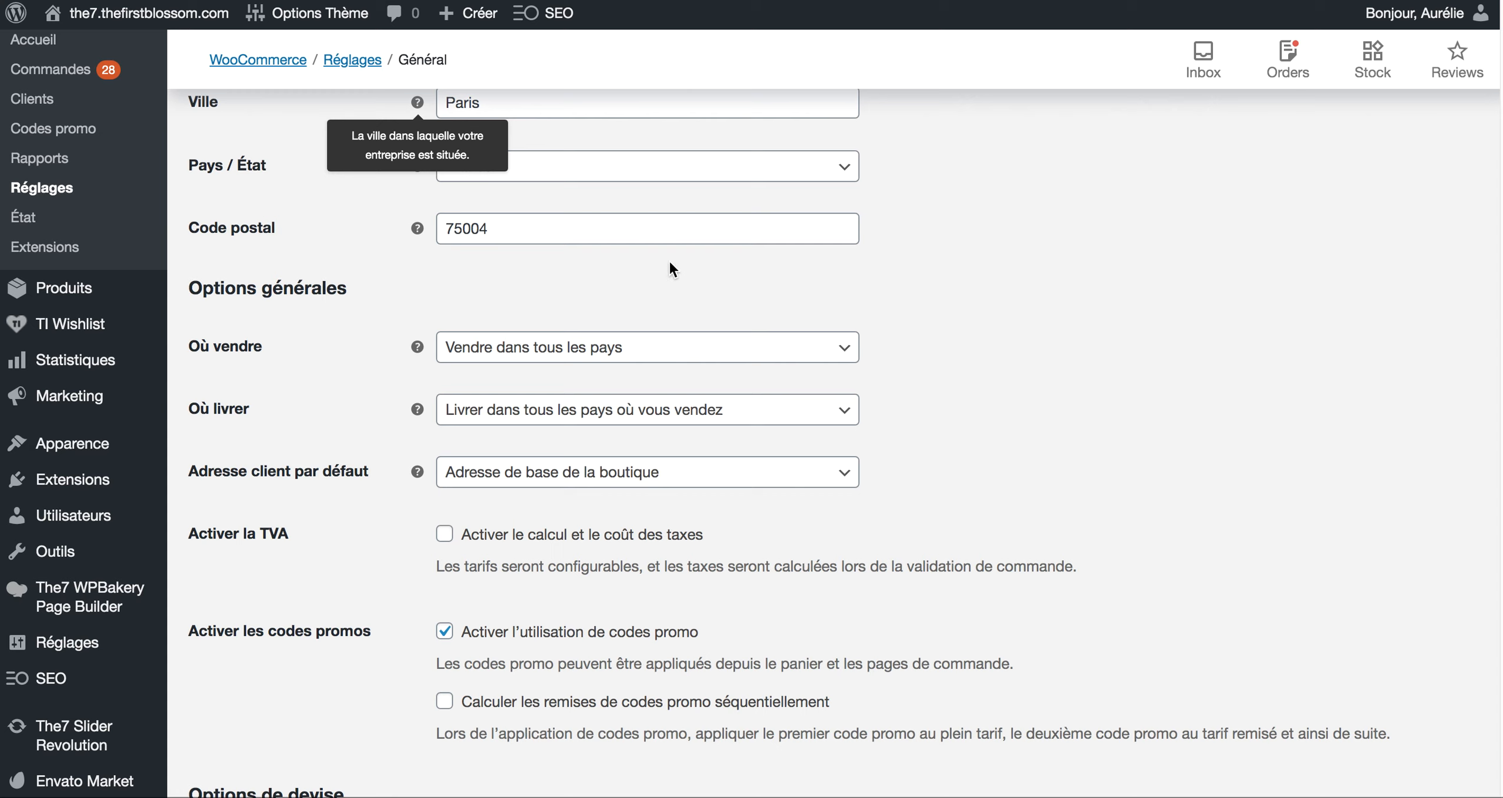
# Check the choices available for where the shop sells, leaving the selection as it is
pyautogui.click(538, 359)
pyautogui.click(540, 376)
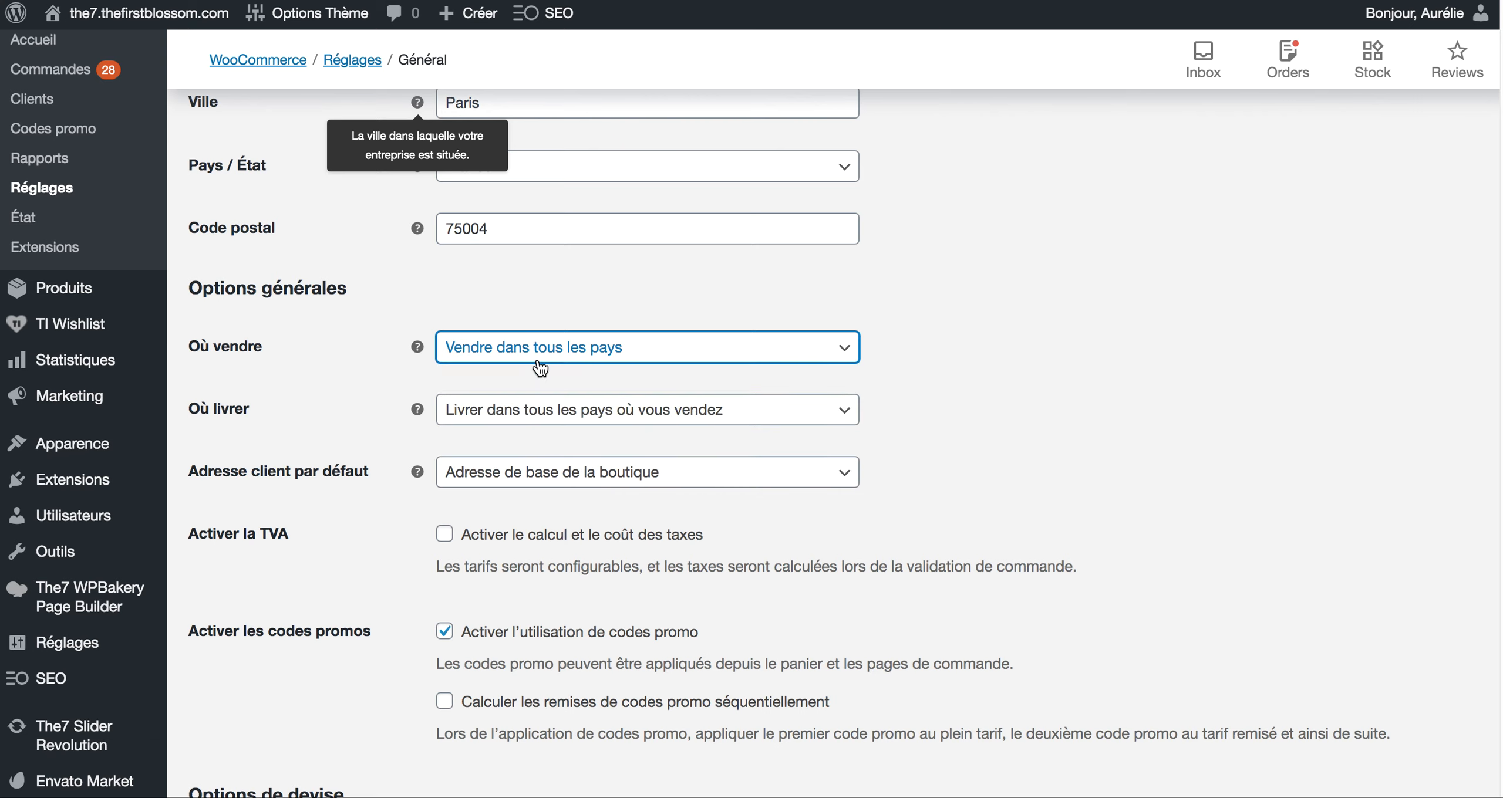
pyautogui.click(844, 269)
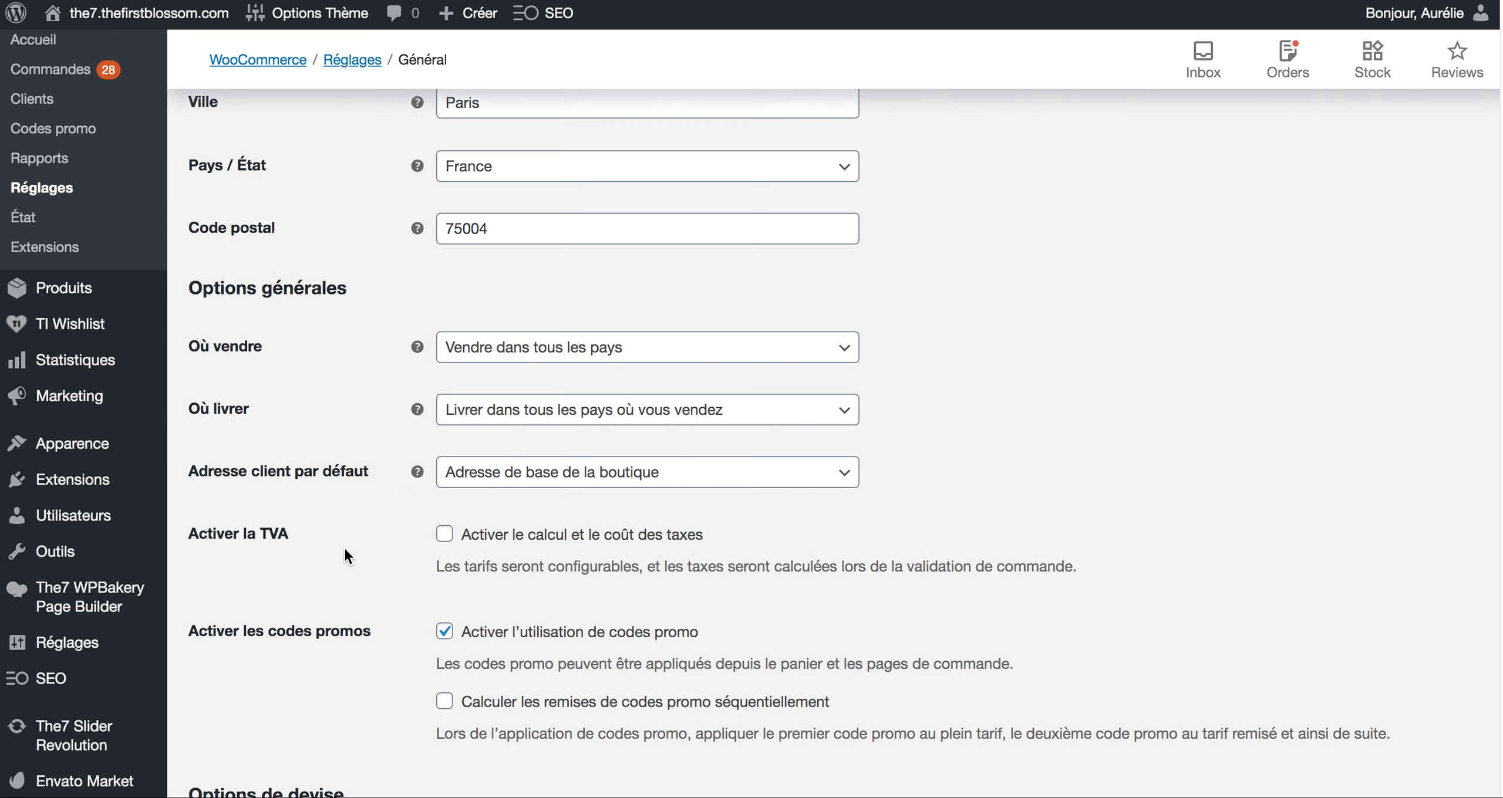
# Set the currency position to Droite and save the general settings
pyautogui.scroll(-5, 497, 589)
pyautogui.scroll(-2, 498, 593)
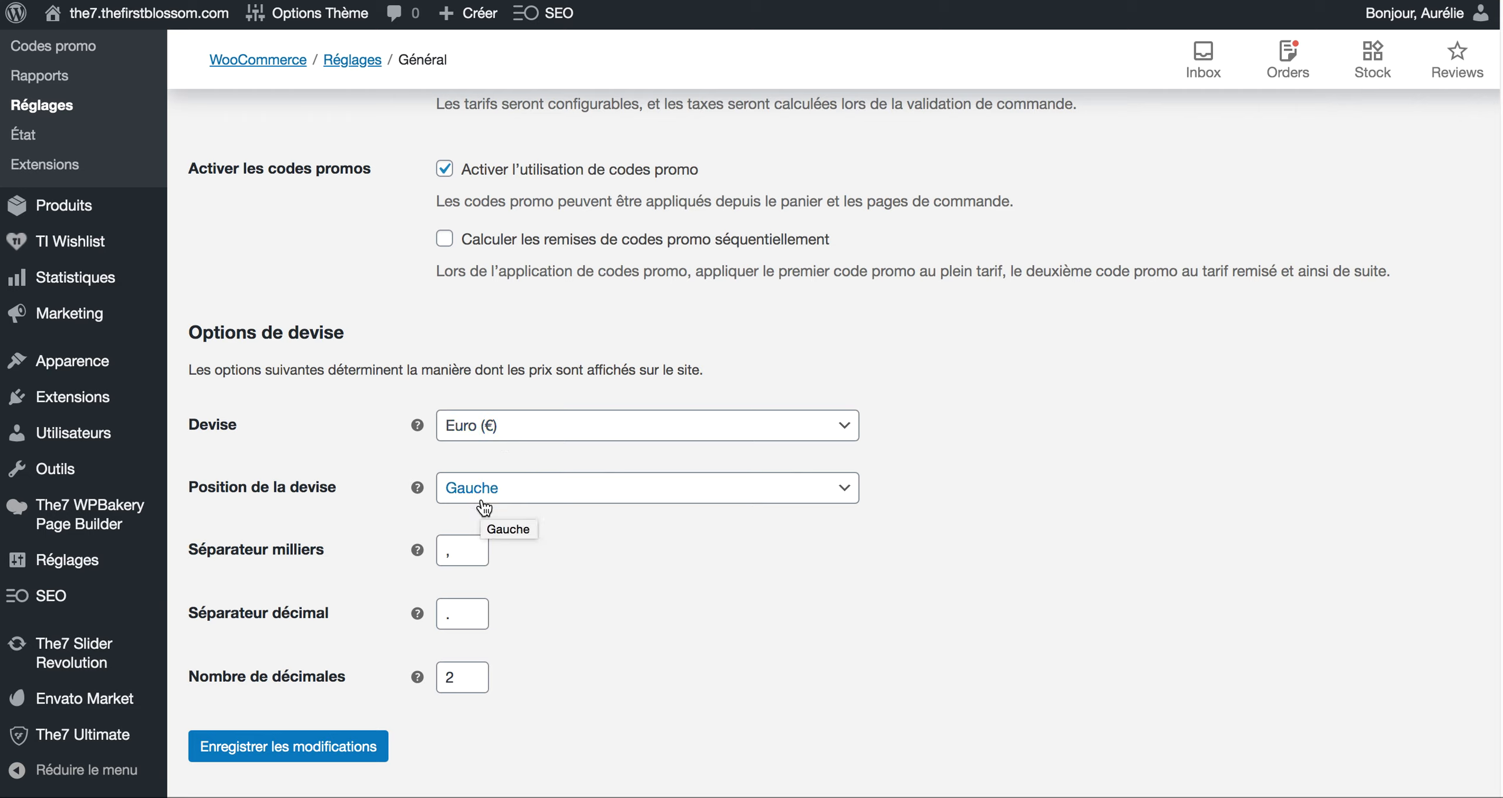
pyautogui.click(482, 504)
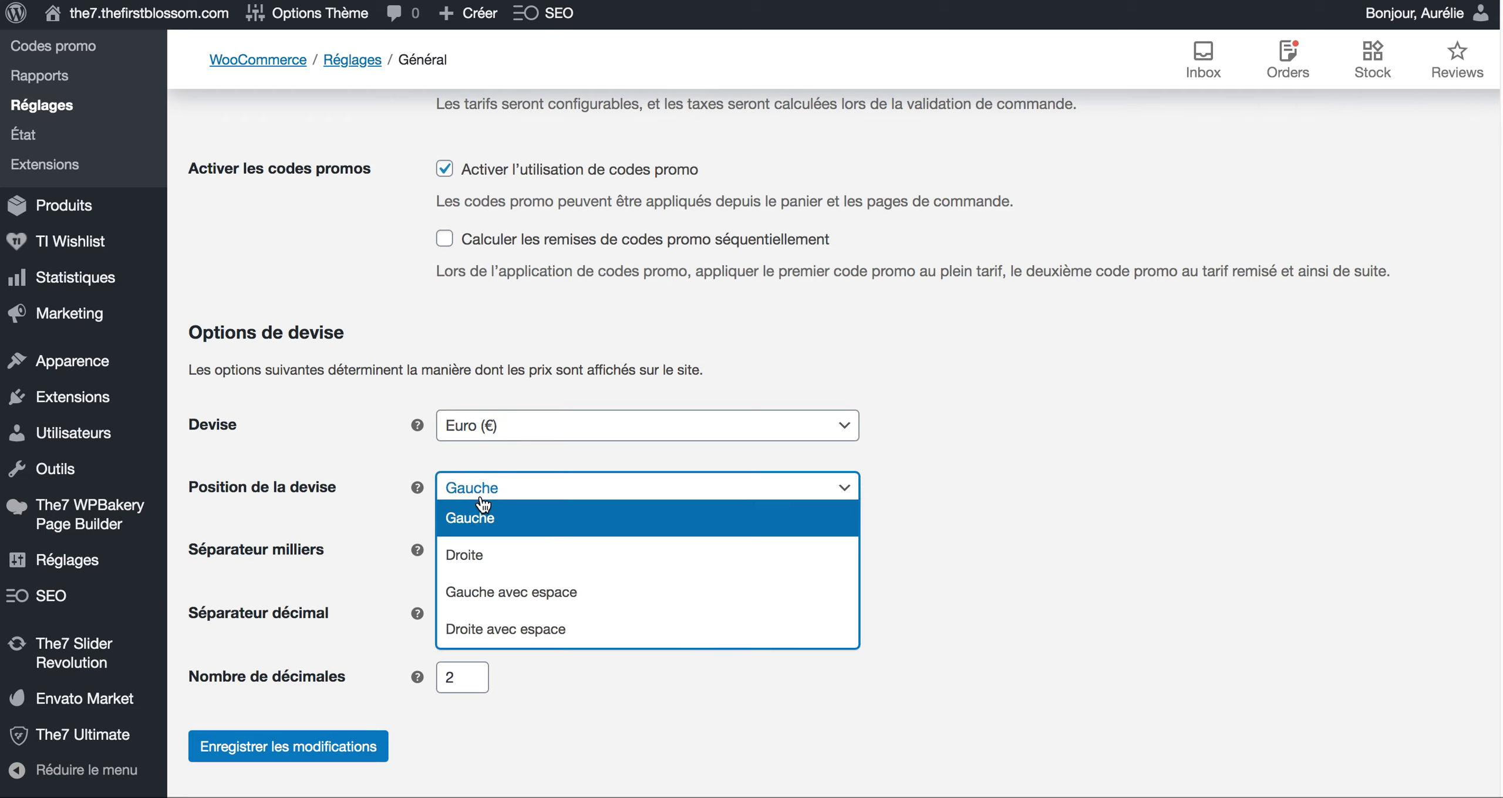
pyautogui.click(479, 555)
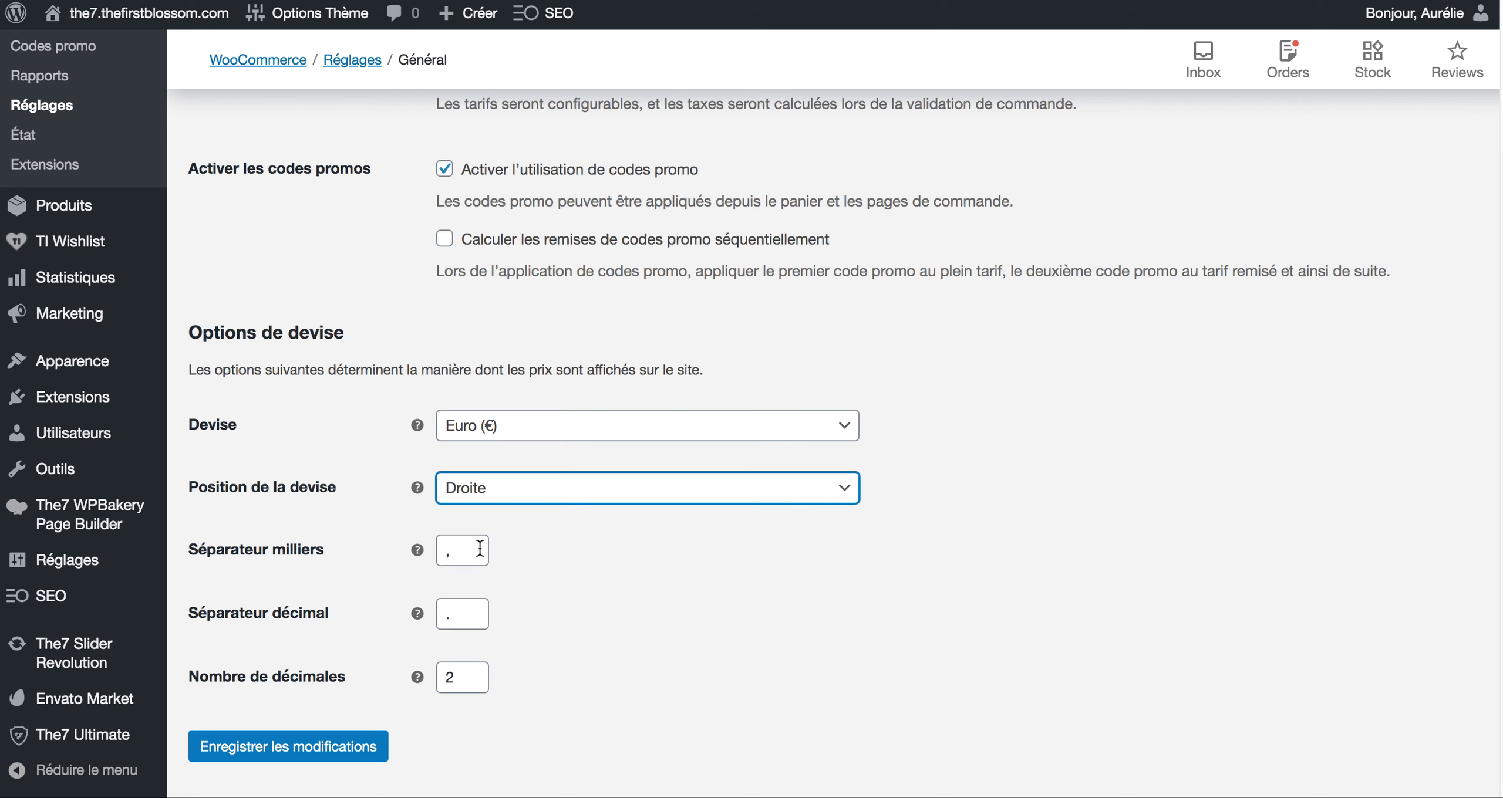
pyautogui.click(257, 737)
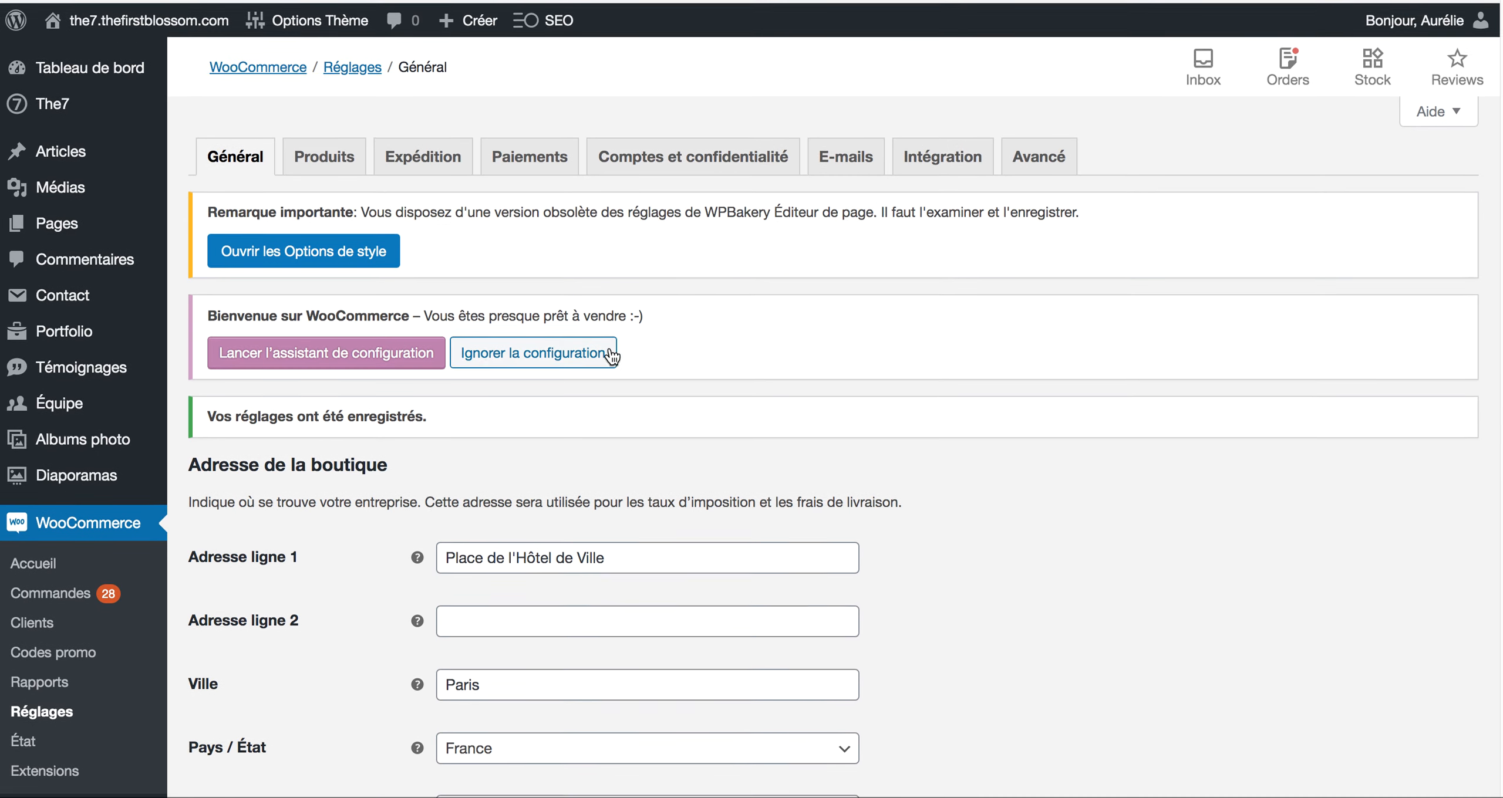
# Open the product settings, browse the pages available as shop page, and select Boutique
pyautogui.click(324, 151)
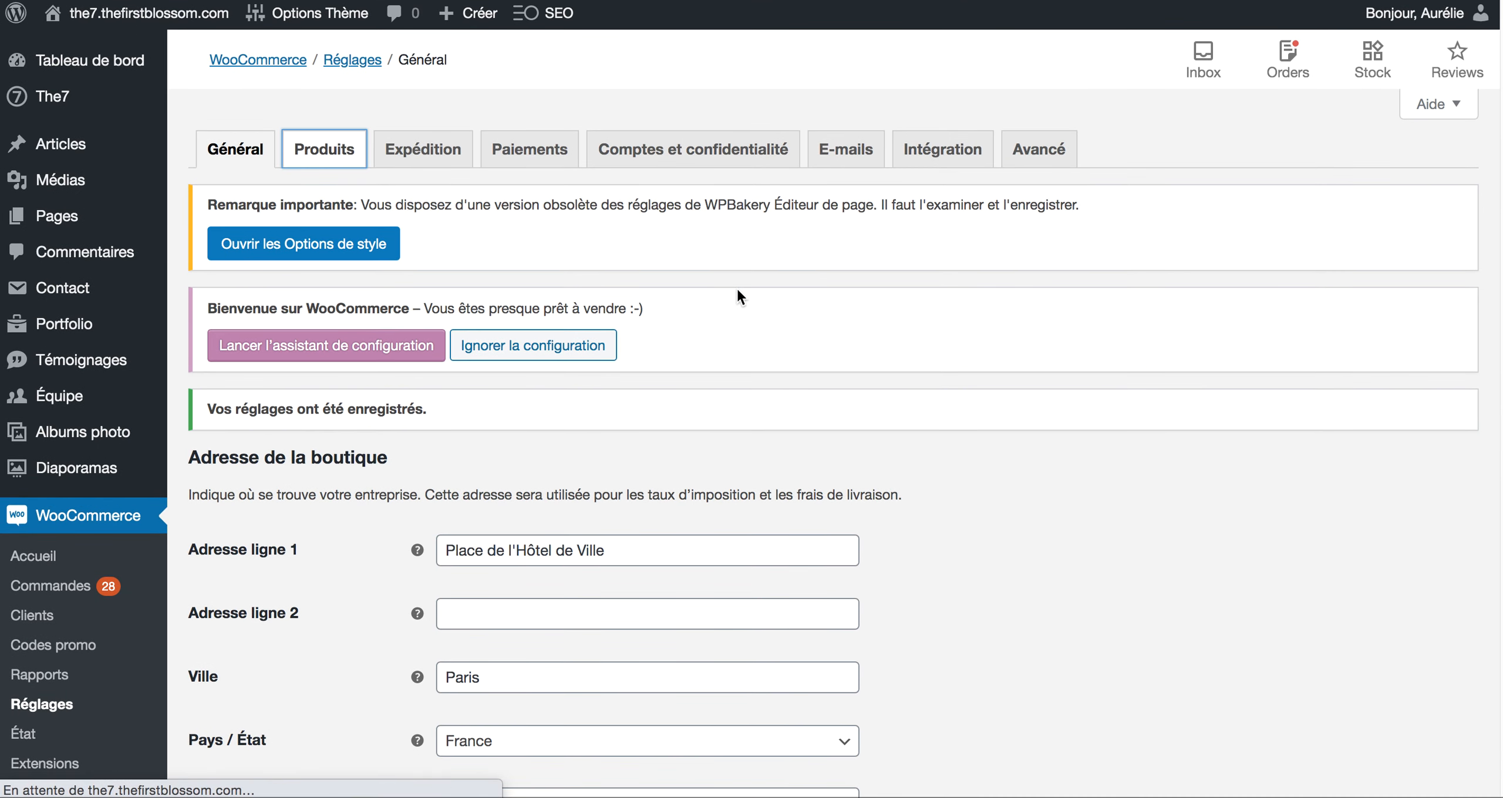
pyautogui.scroll(-1, 736, 287)
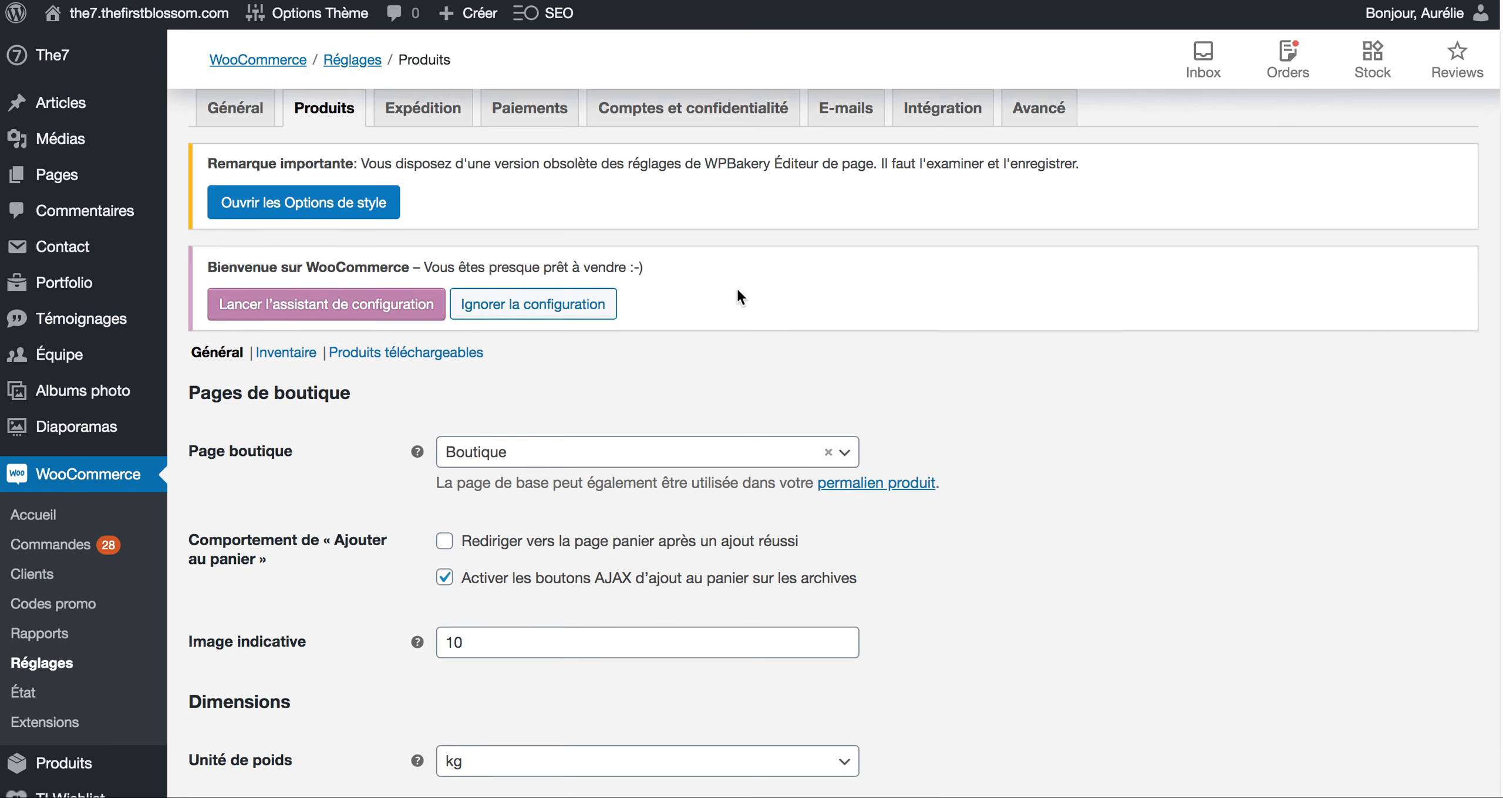
pyautogui.scroll(-1, 736, 286)
pyautogui.moveTo(417, 434)
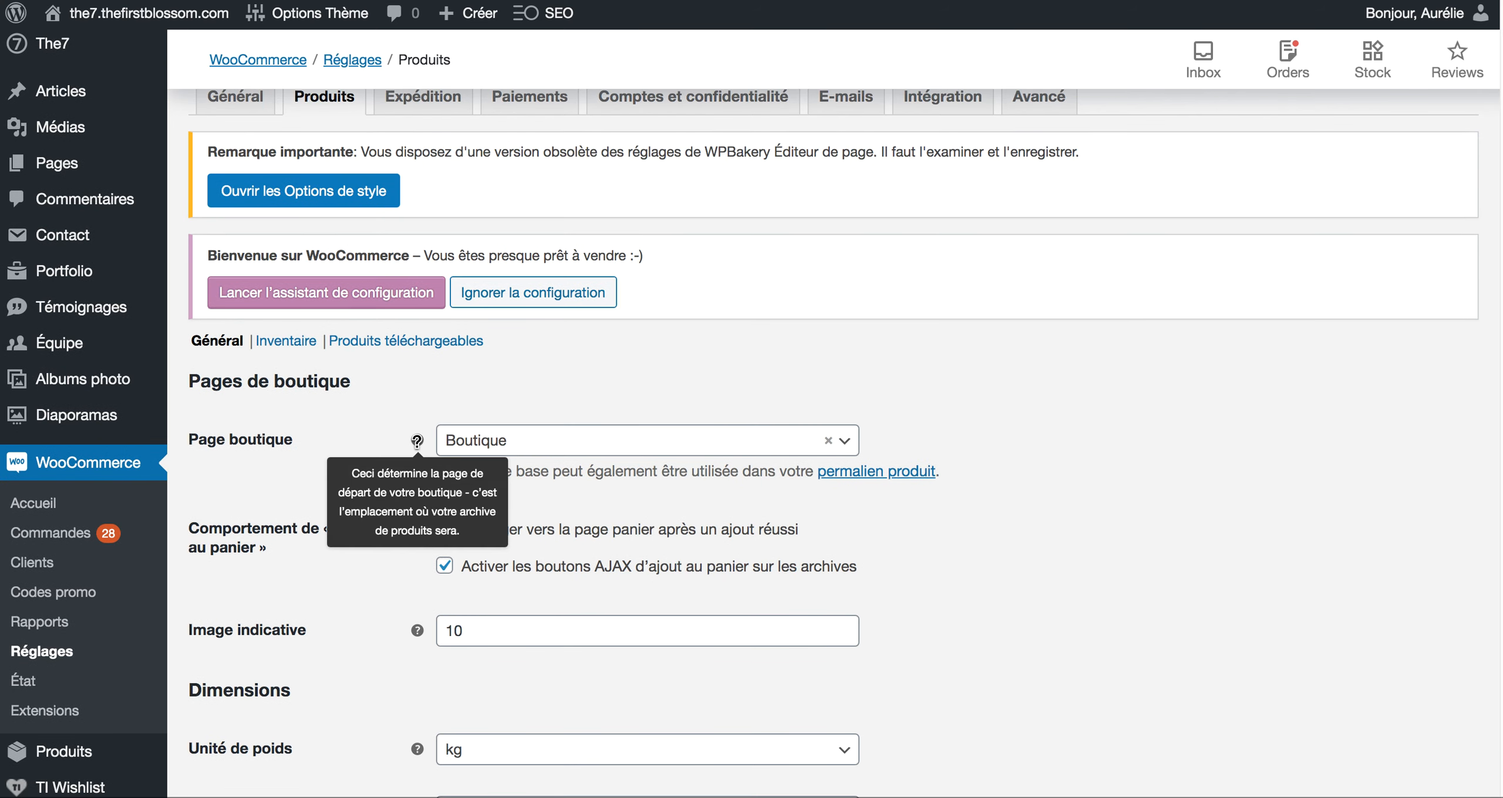
pyautogui.click(536, 440)
pyautogui.click(845, 440)
pyautogui.click(597, 449)
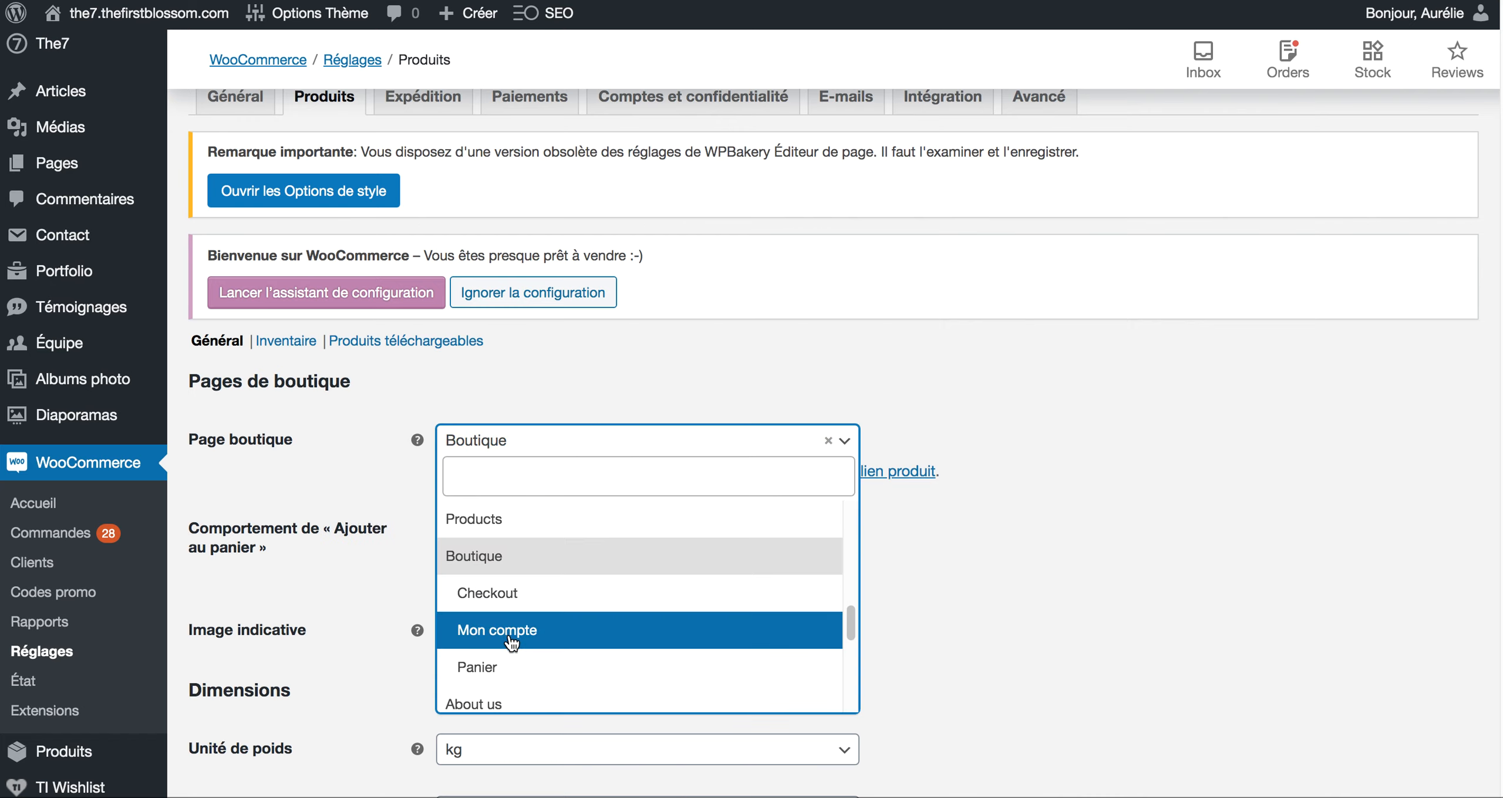
pyautogui.scroll(-2, 490, 685)
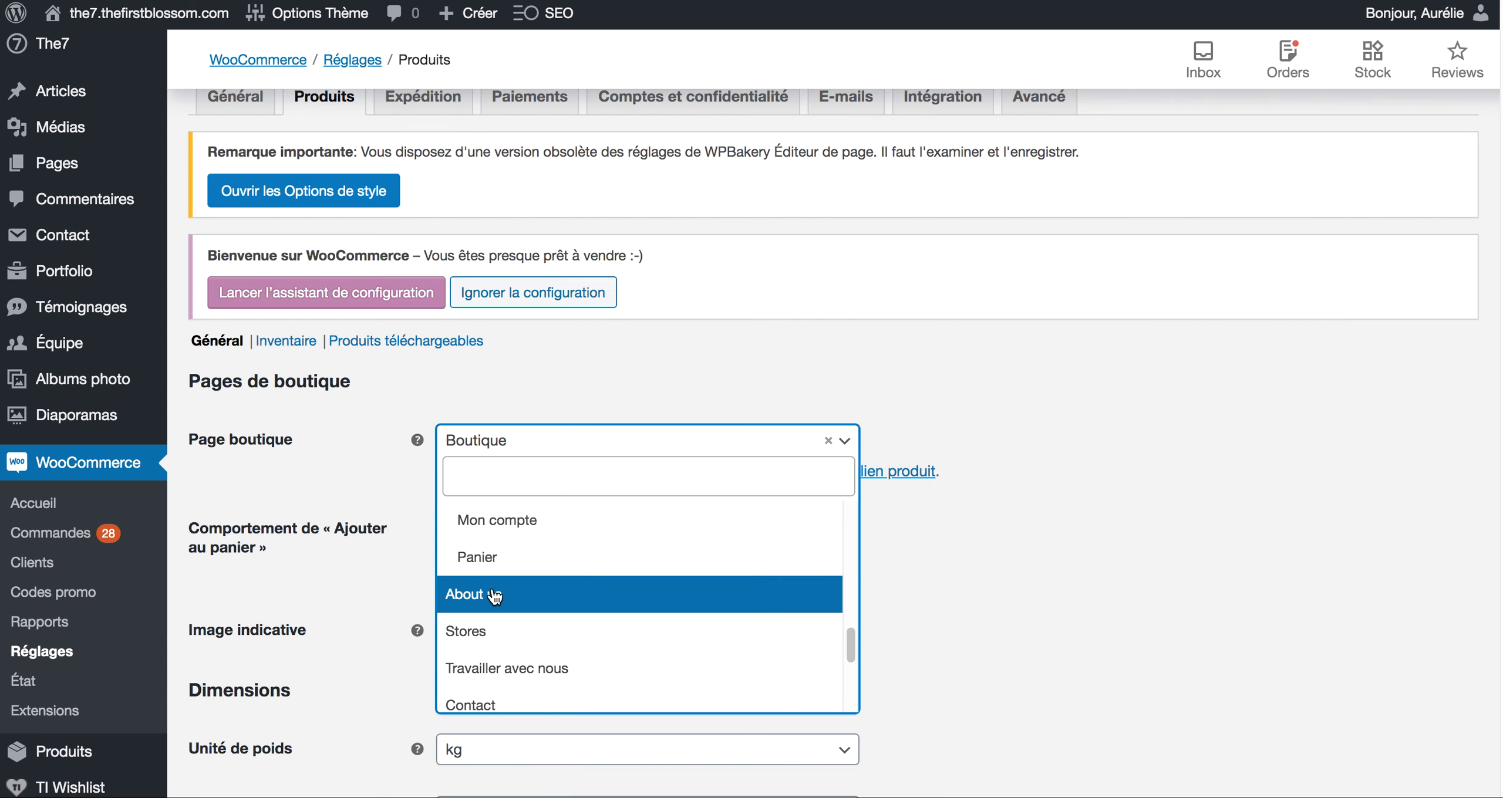
pyautogui.scroll(1, 789, 437)
pyautogui.scroll(1, 798, 605)
pyautogui.scroll(5, 700, 604)
pyautogui.scroll(-1, 698, 604)
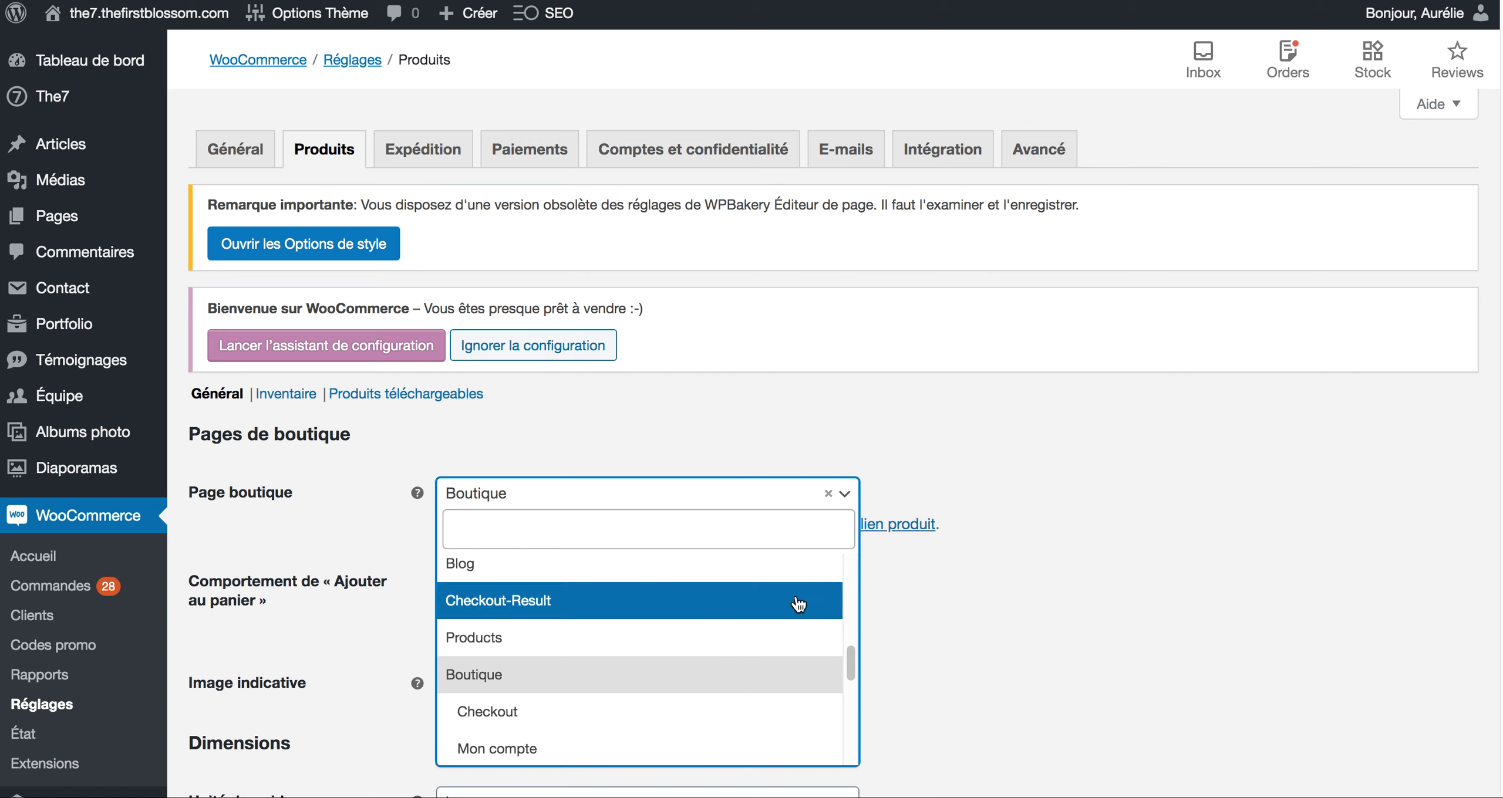
pyautogui.click(475, 673)
pyautogui.click(1172, 490)
# Set the product weight unit to g
pyautogui.scroll(-5, 1172, 490)
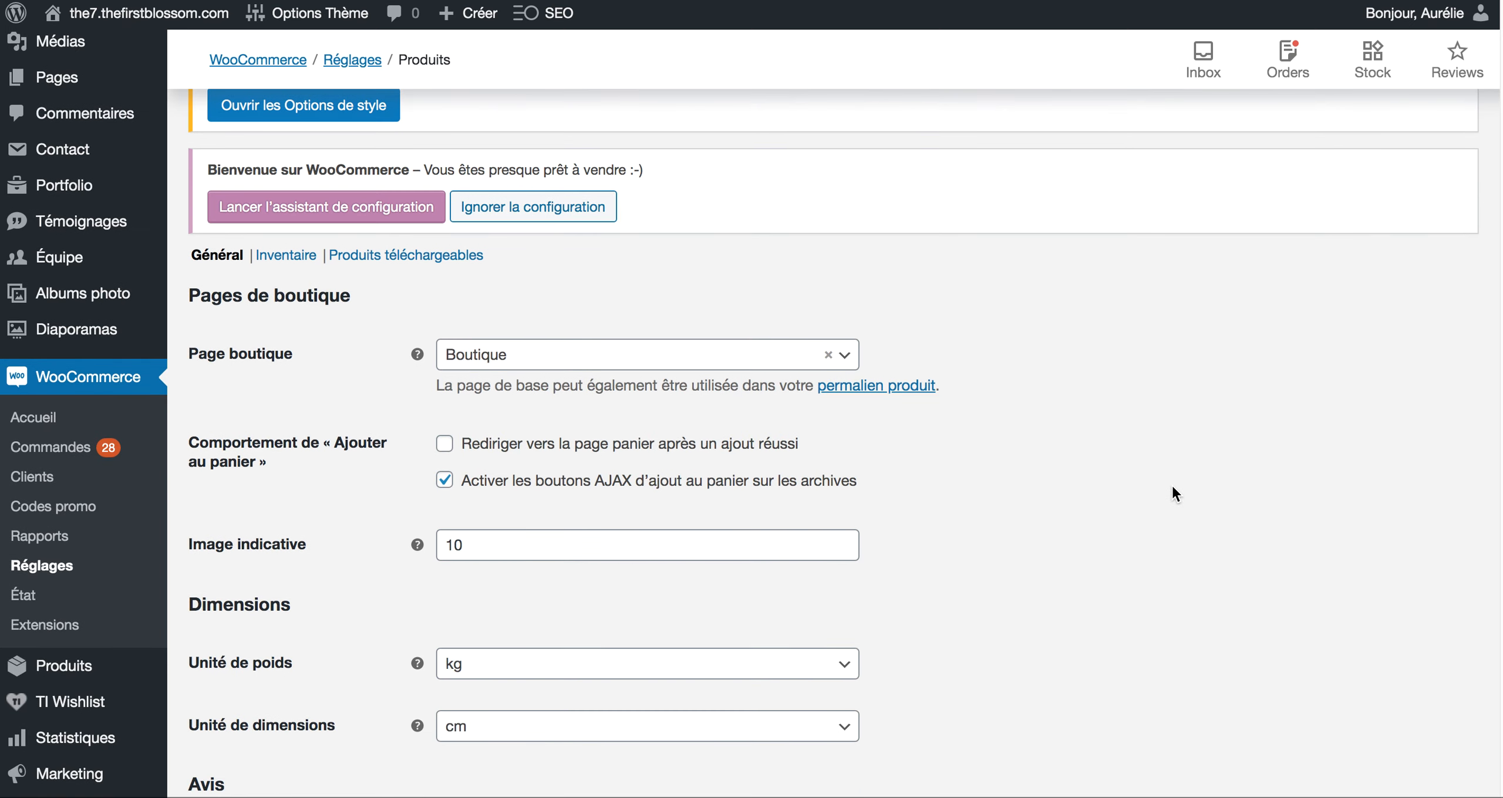
pyautogui.scroll(-1, 1172, 492)
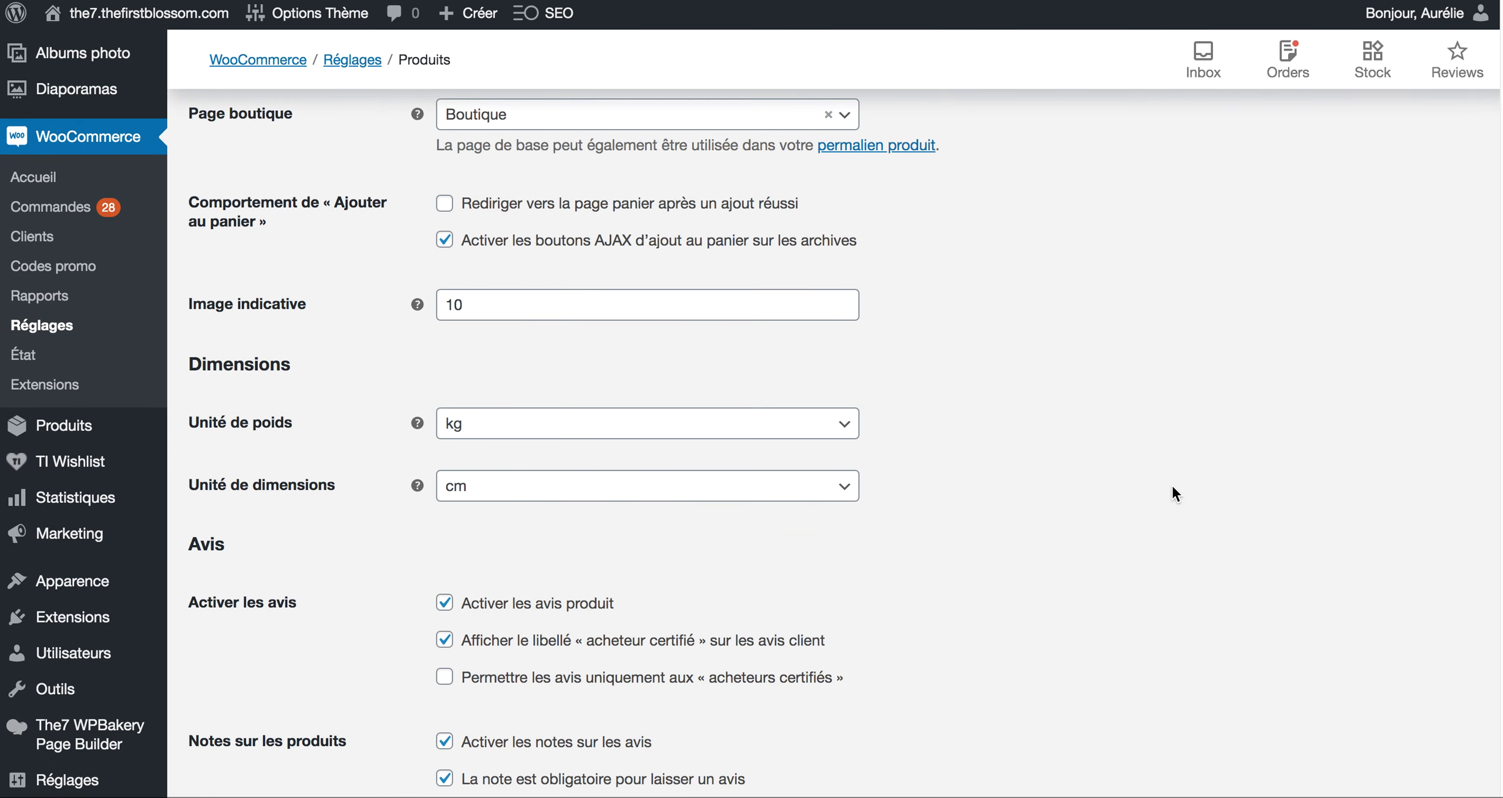
pyautogui.click(547, 440)
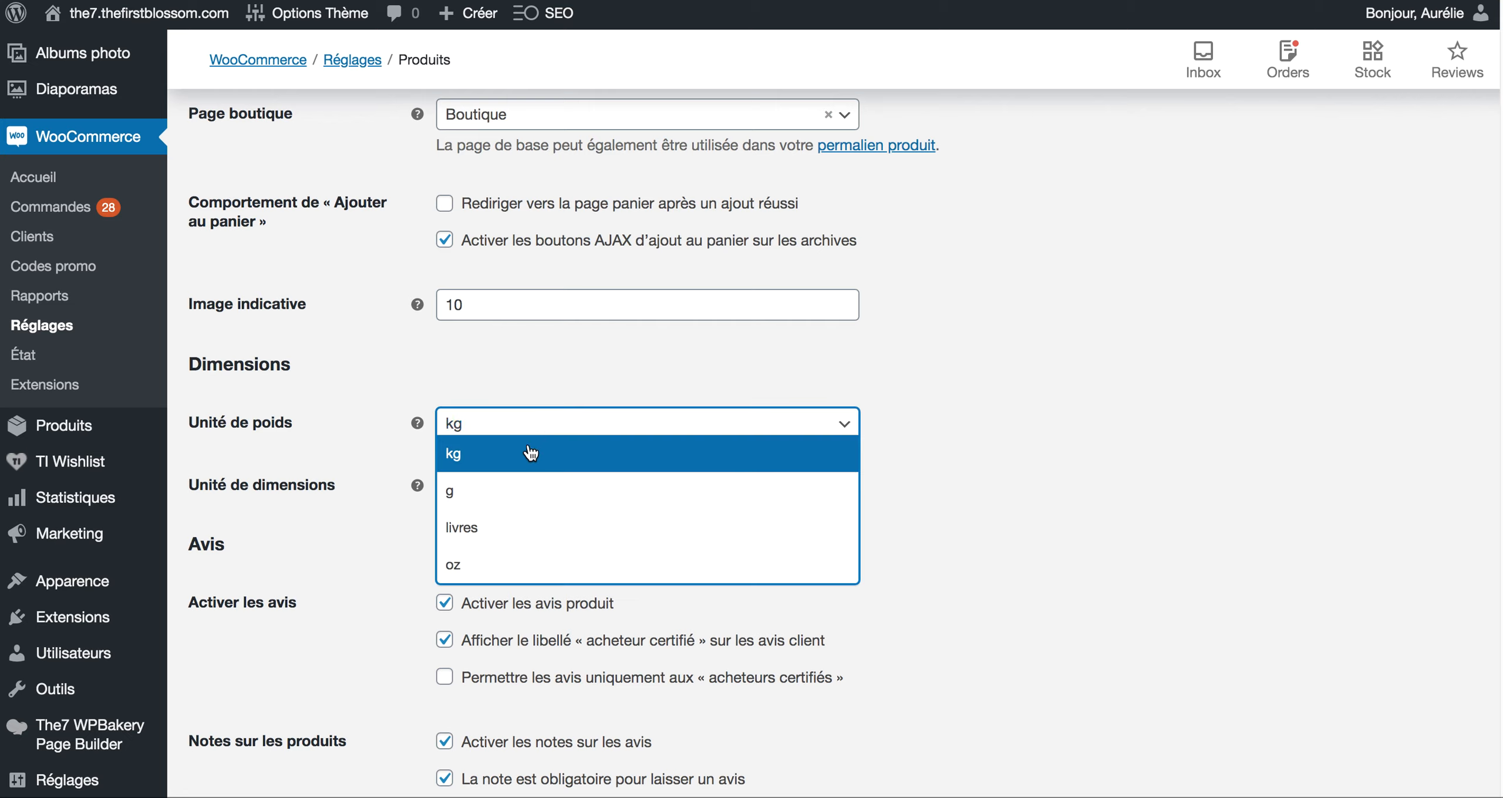
pyautogui.click(473, 498)
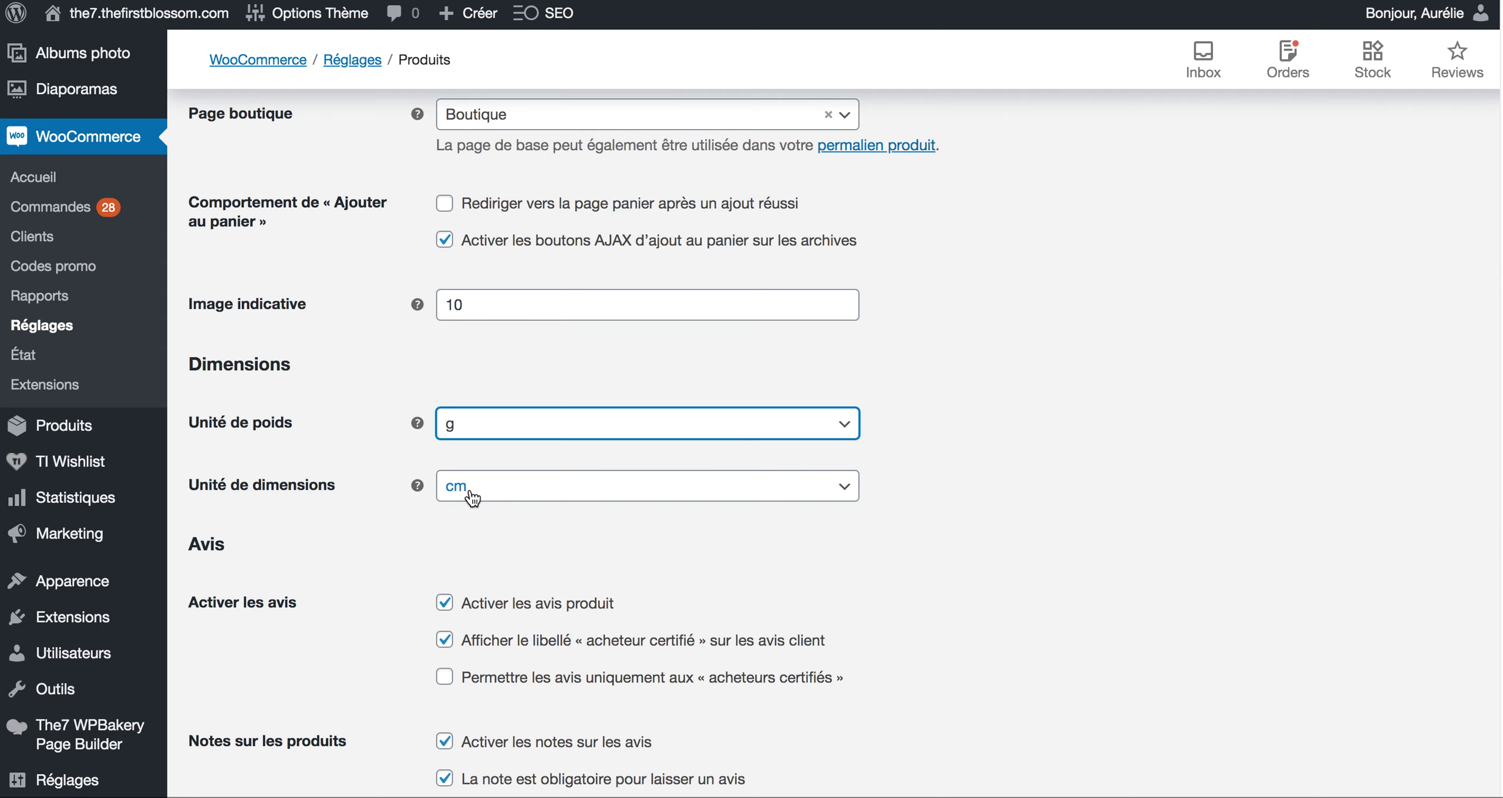
# Disable product reviews and save the product settings
pyautogui.scroll(-2, 1024, 361)
pyautogui.scroll(-5, 1024, 361)
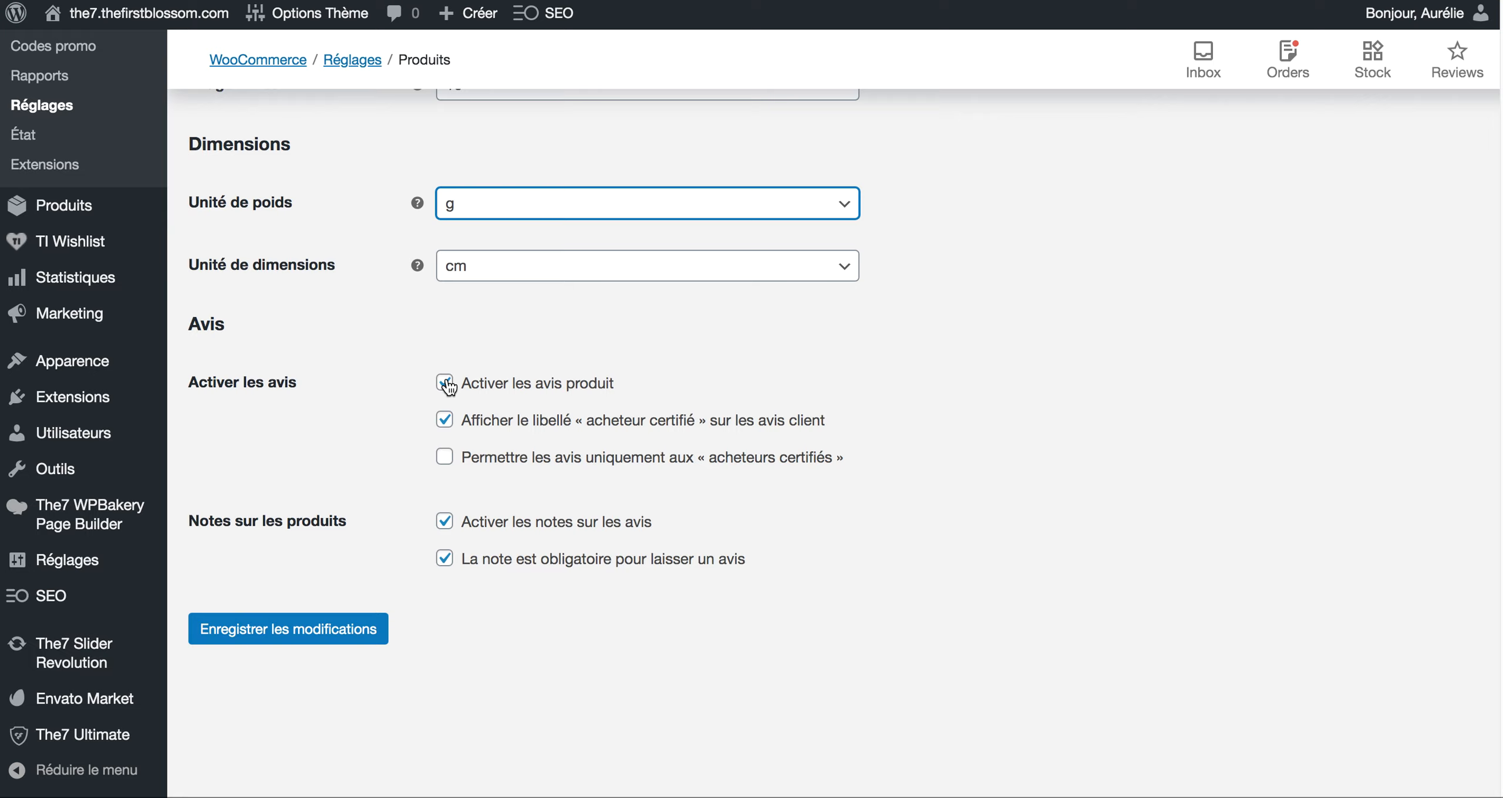
pyautogui.click(445, 383)
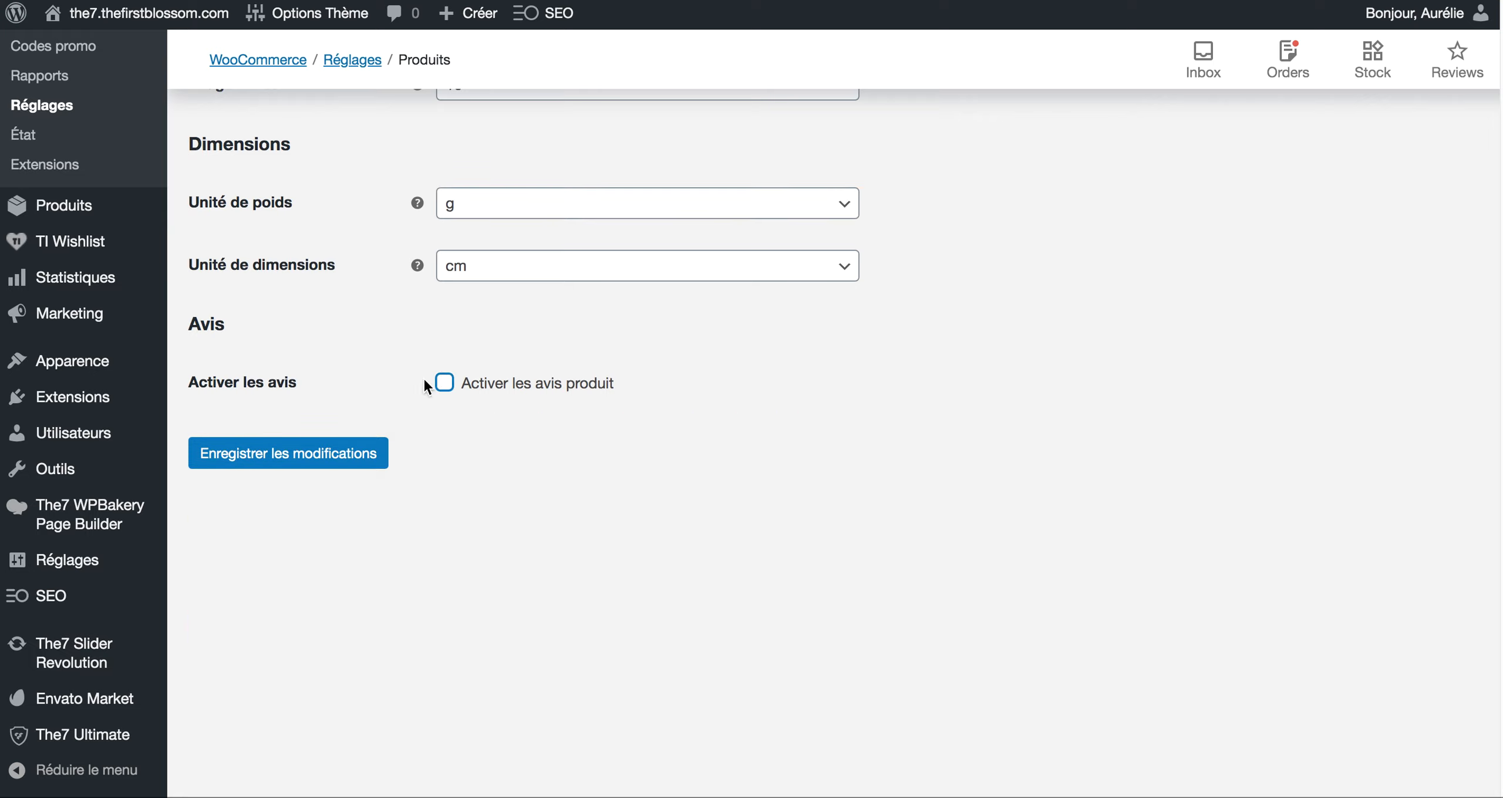
pyautogui.click(270, 453)
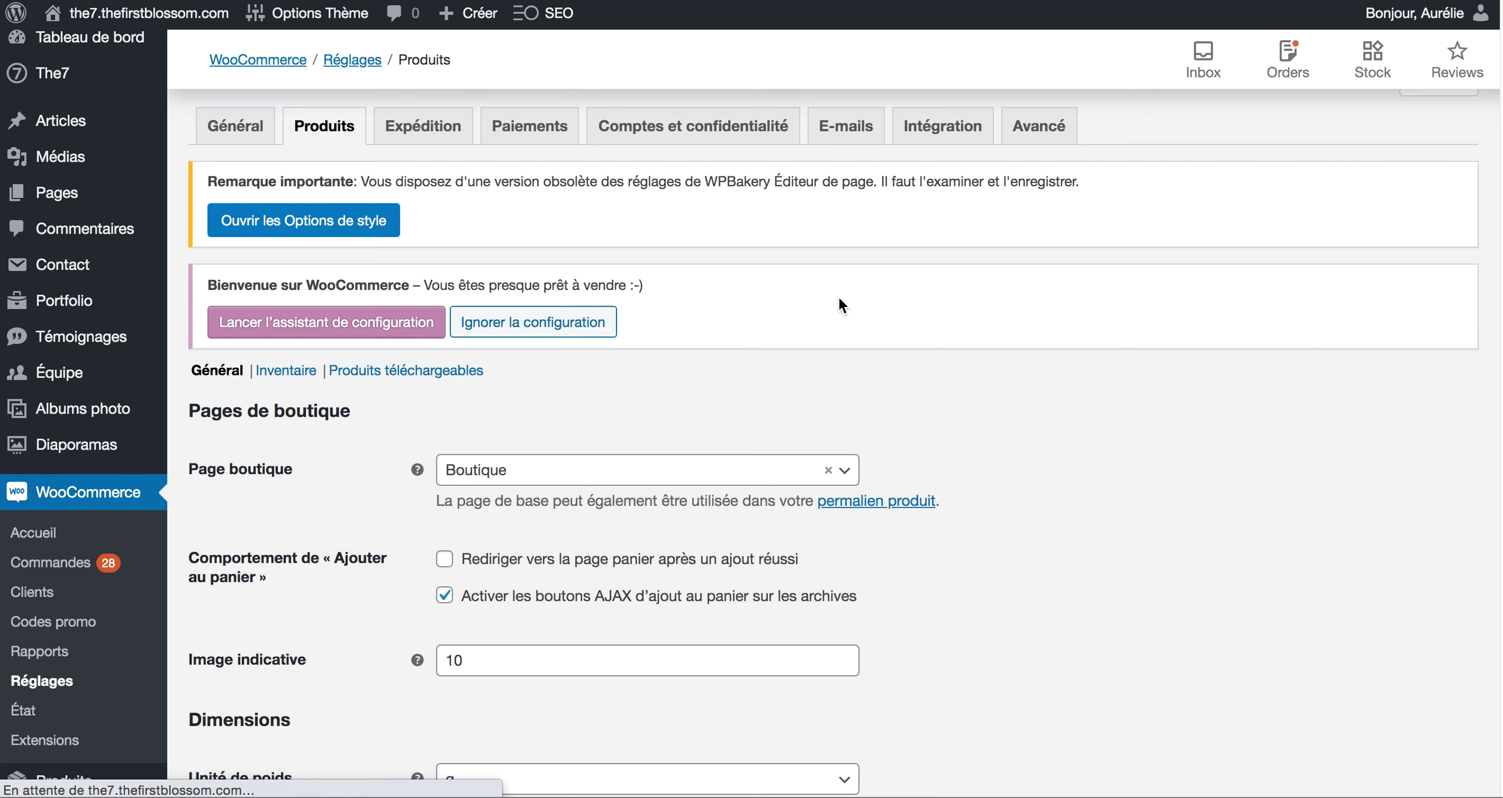
pyautogui.scroll(-2, 626, 386)
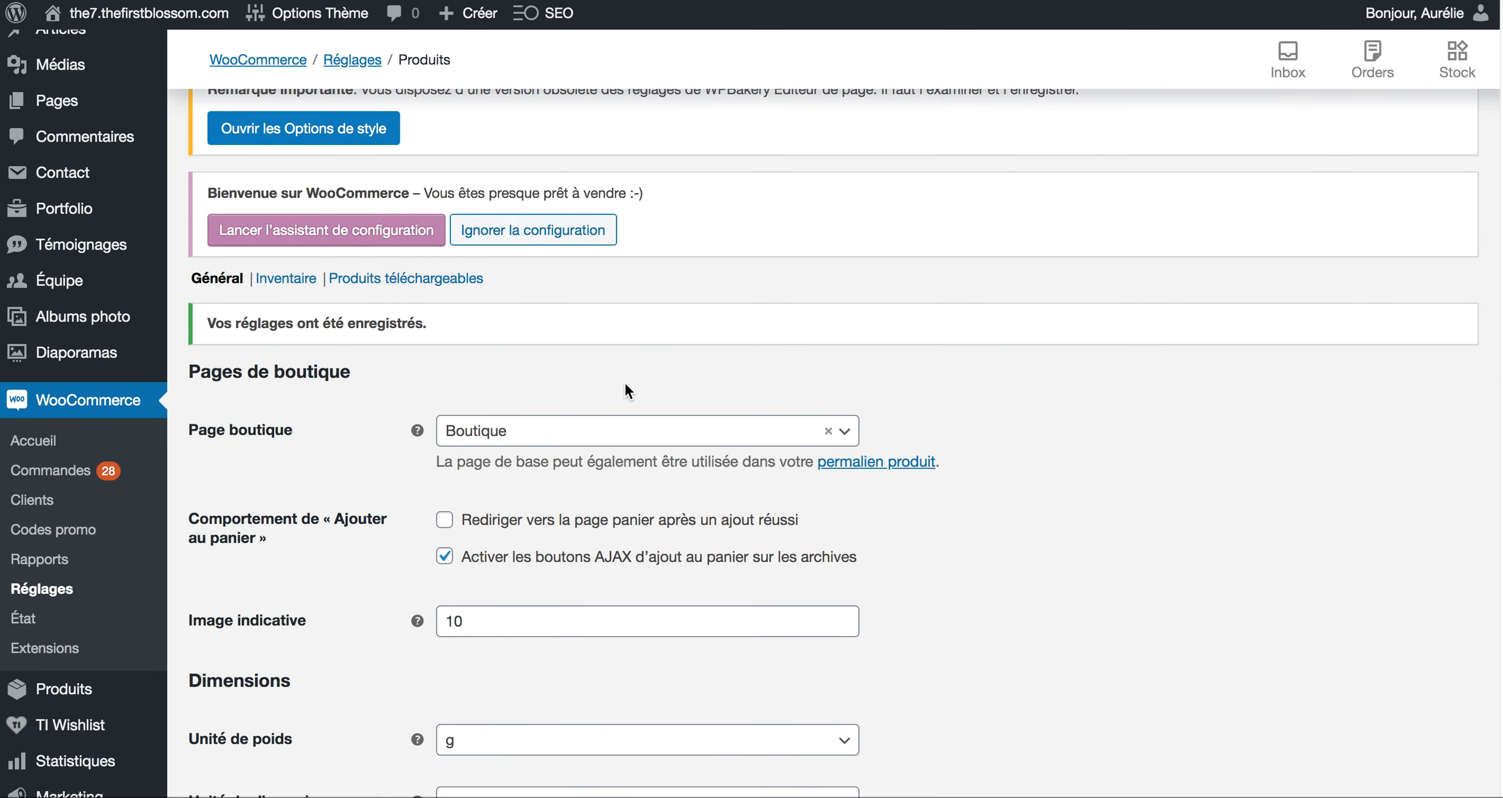
# Open the product inventory settings, review them, and set the stock display format to "Ne jamais afficher le stock restant"
pyautogui.scroll(2, 438, 300)
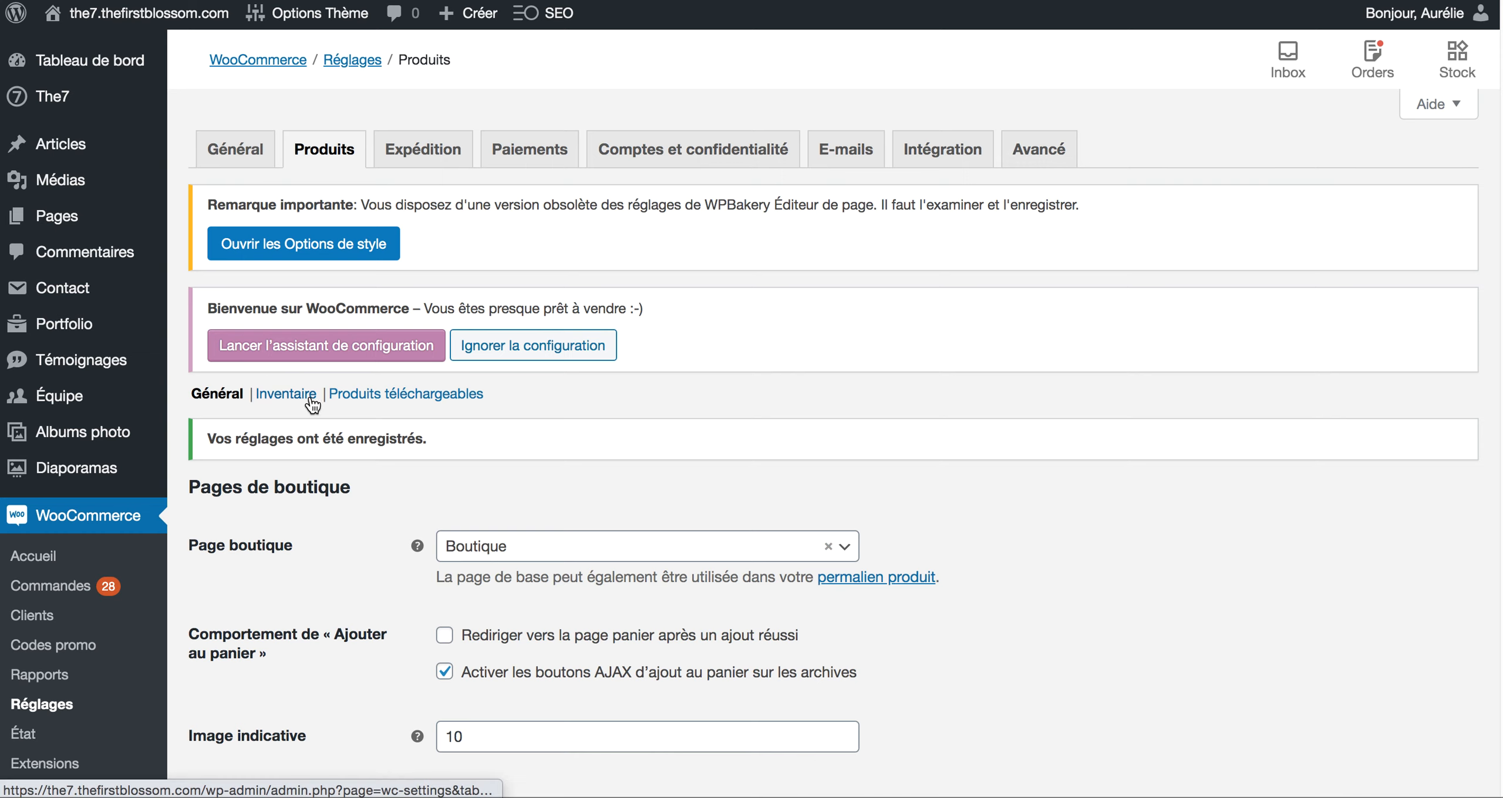
pyautogui.click(284, 404)
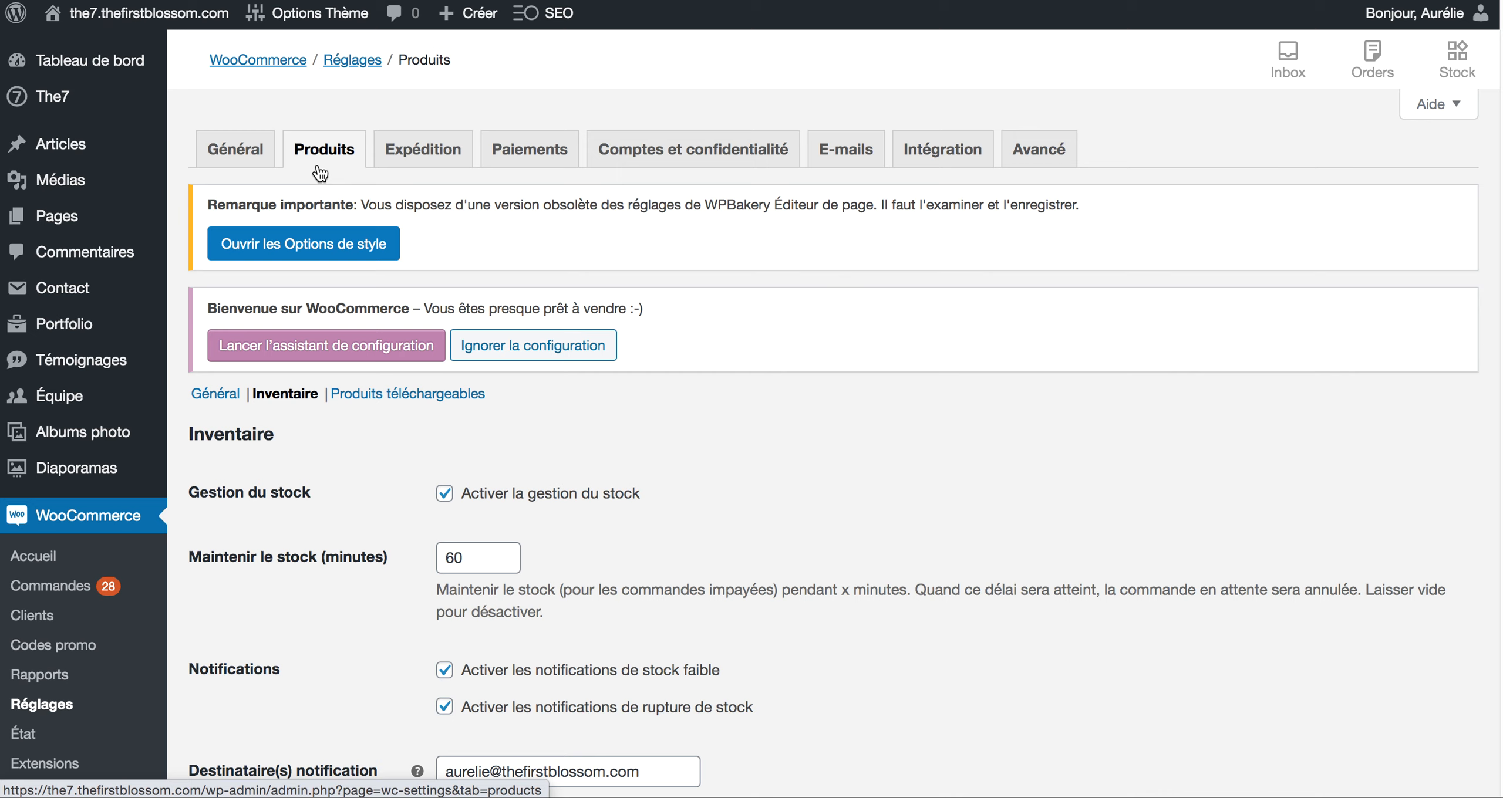
pyautogui.scroll(-3, 425, 475)
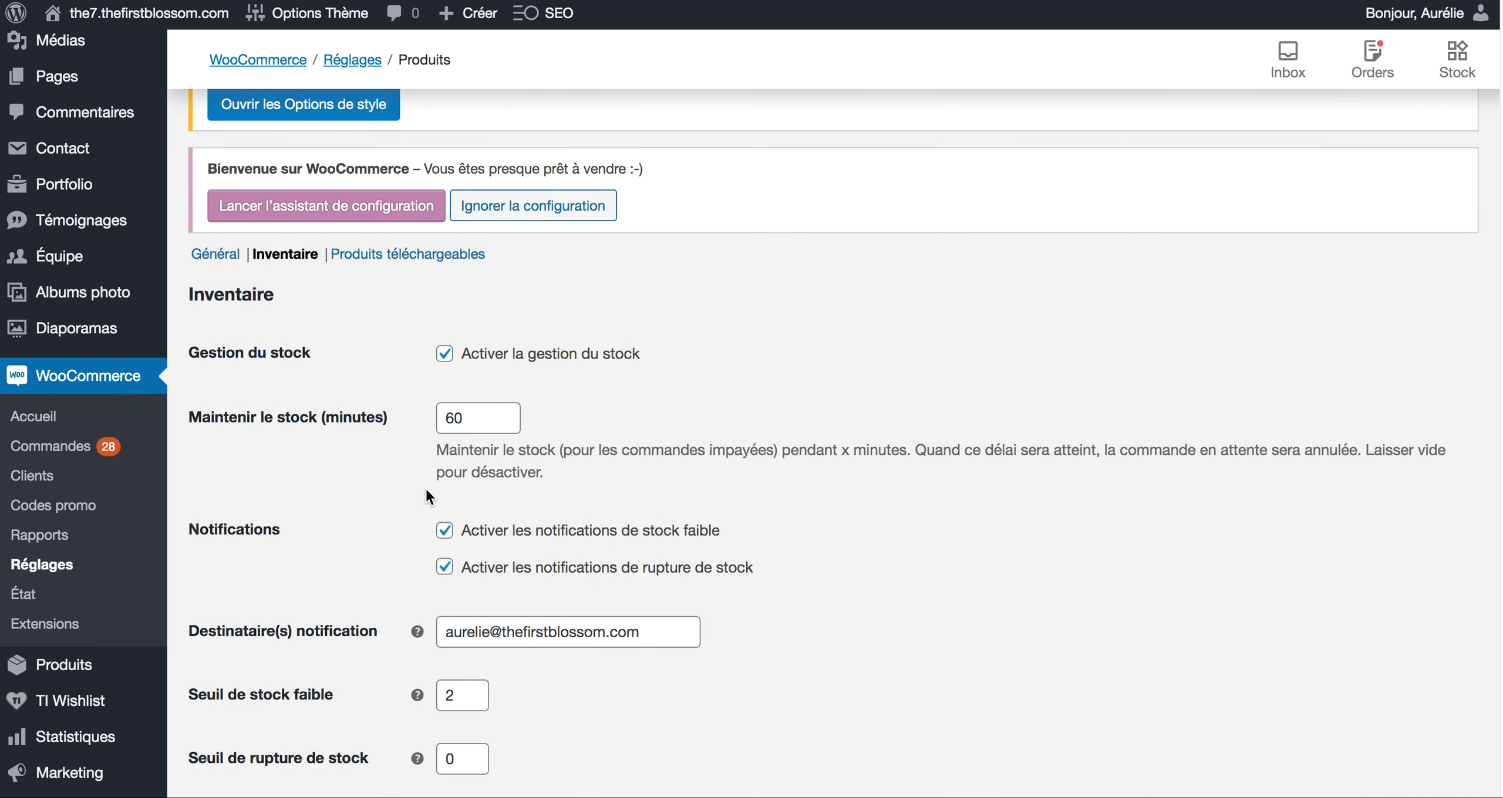
pyautogui.scroll(-3, 426, 490)
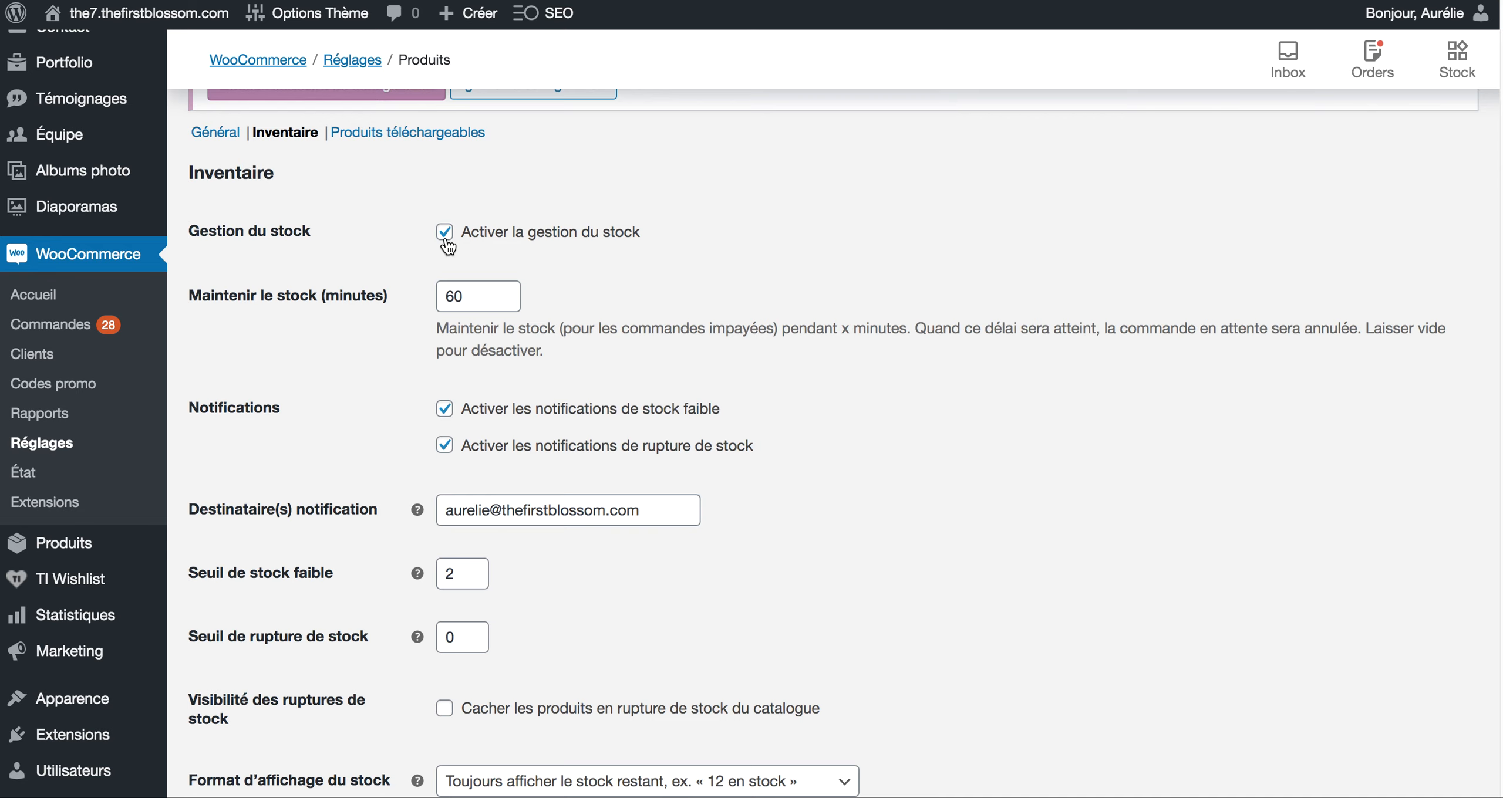
pyautogui.scroll(-2, 856, 427)
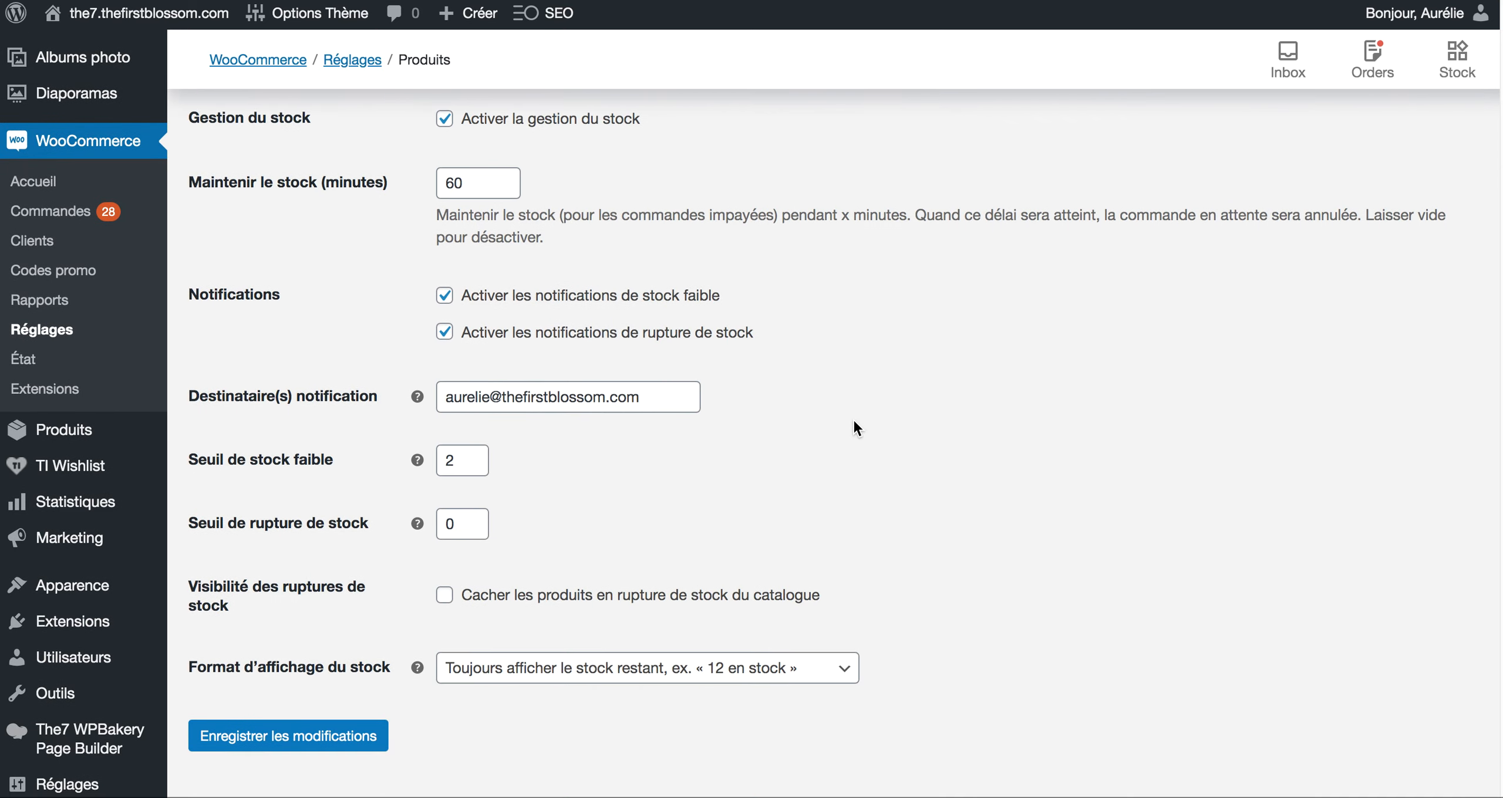
pyautogui.scroll(1, 854, 423)
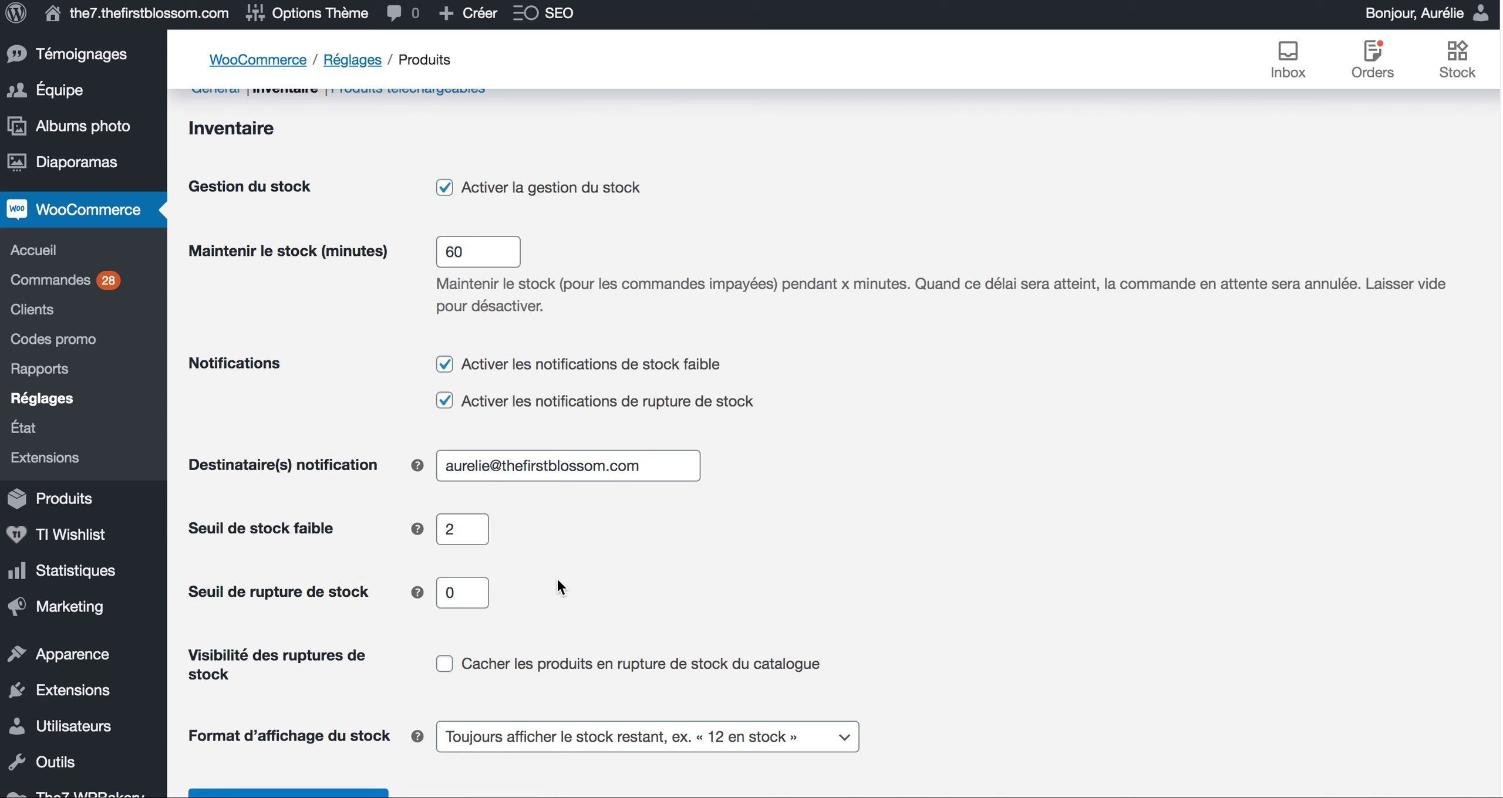
pyautogui.scroll(-2, 557, 581)
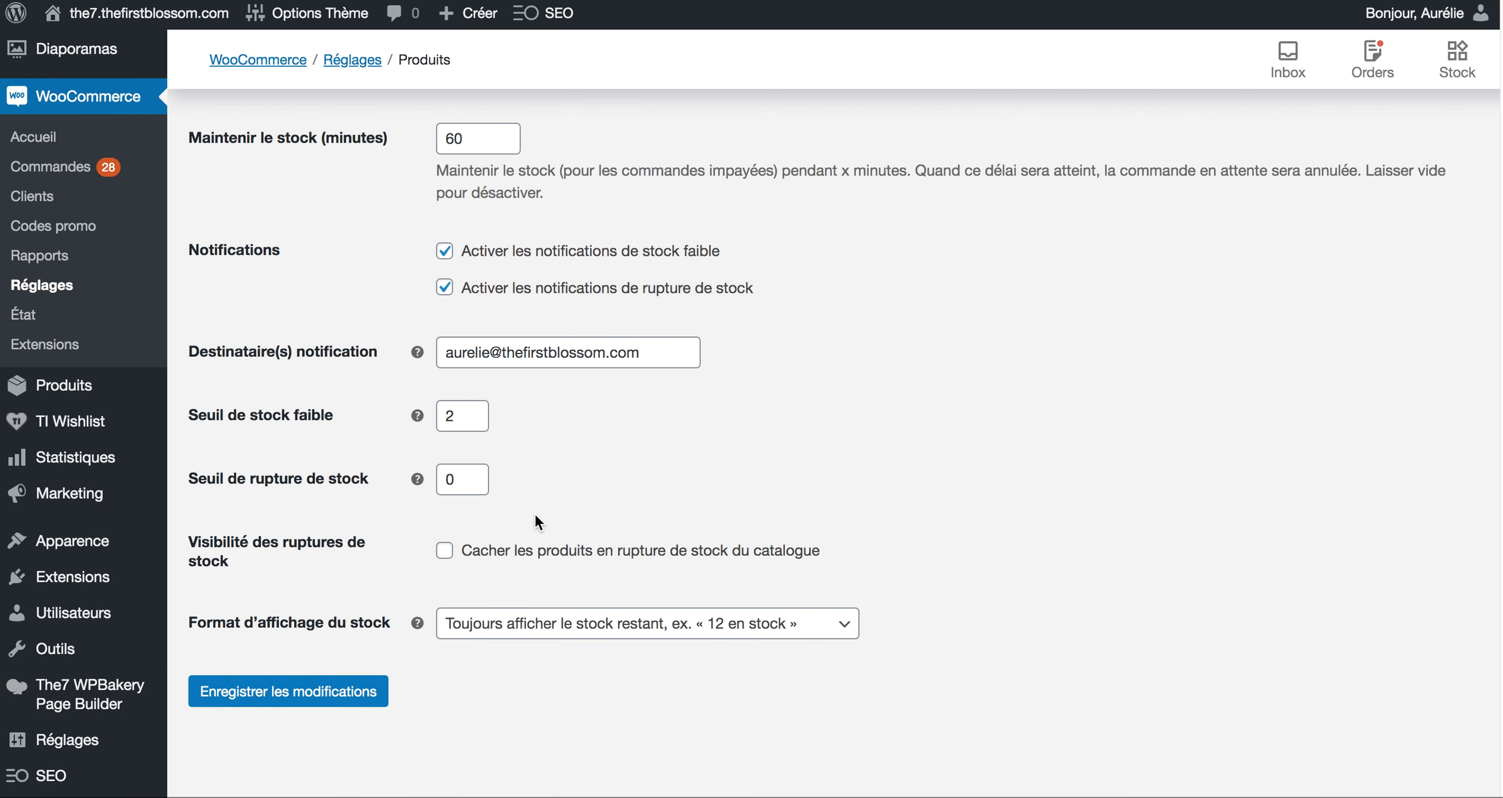
pyautogui.click(535, 622)
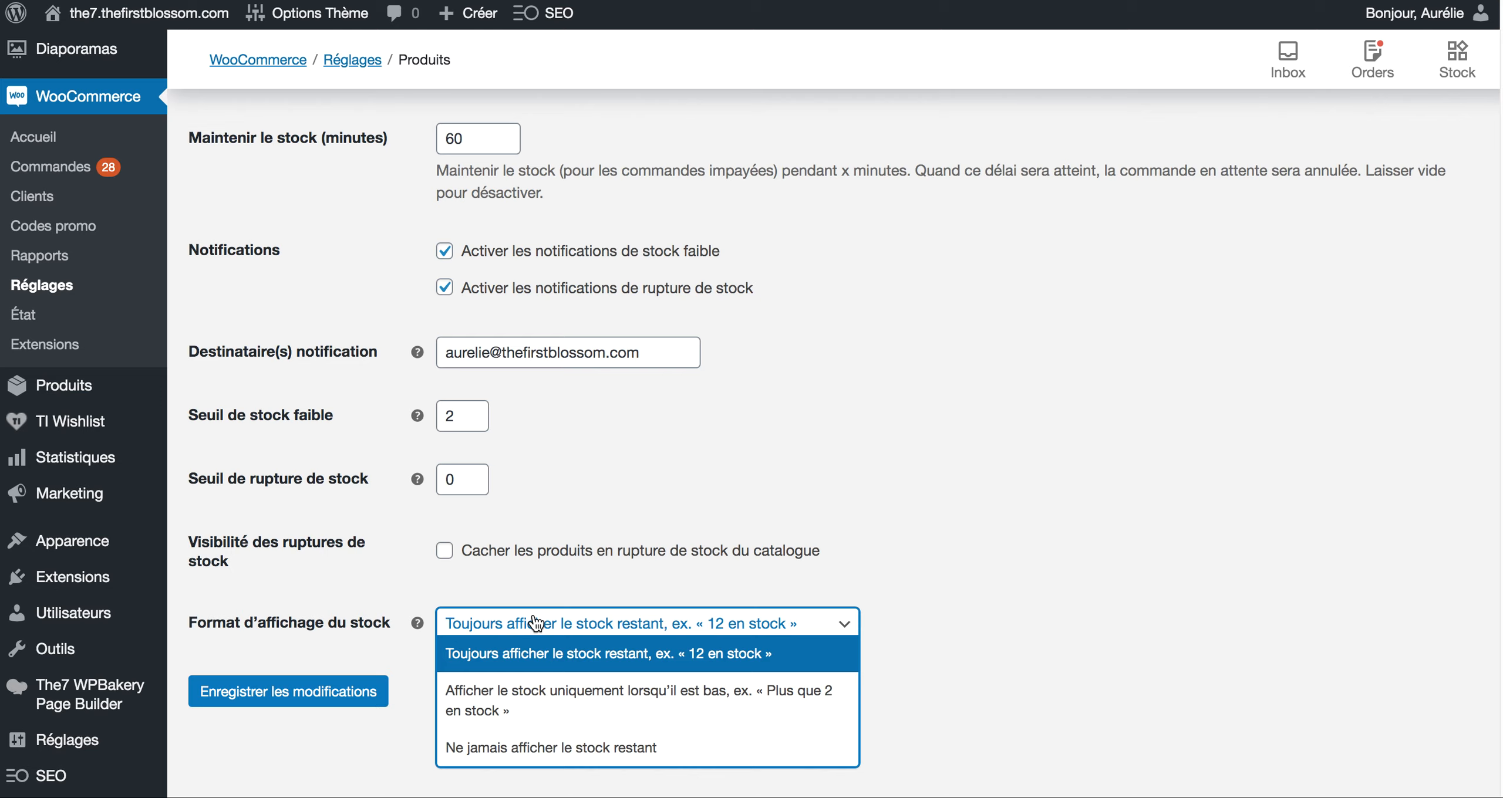
pyautogui.click(529, 751)
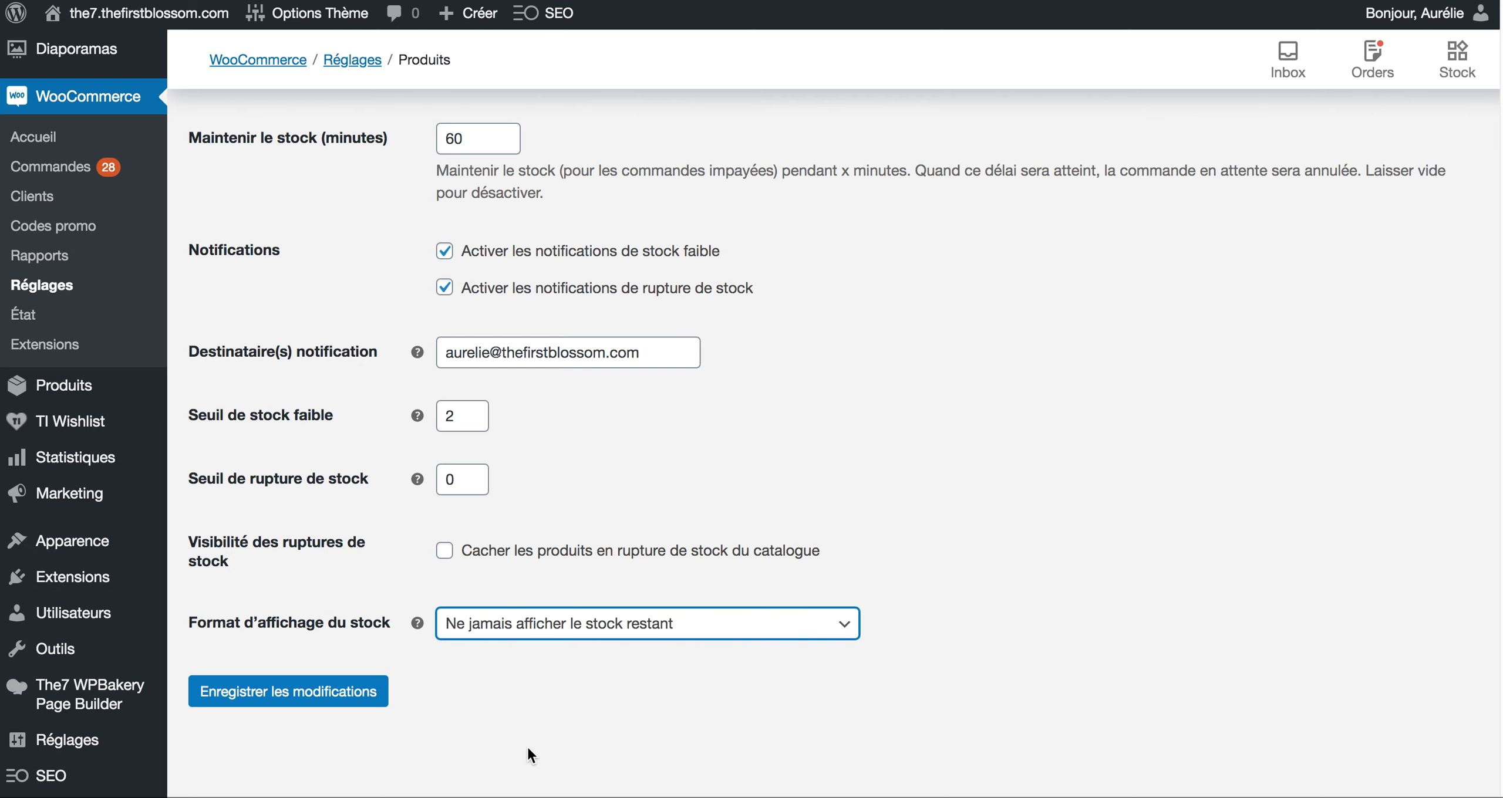
# Check the stock display format choices, keep "Ne jamais afficher le stock restant", and save the inventory settings
pyautogui.click(523, 629)
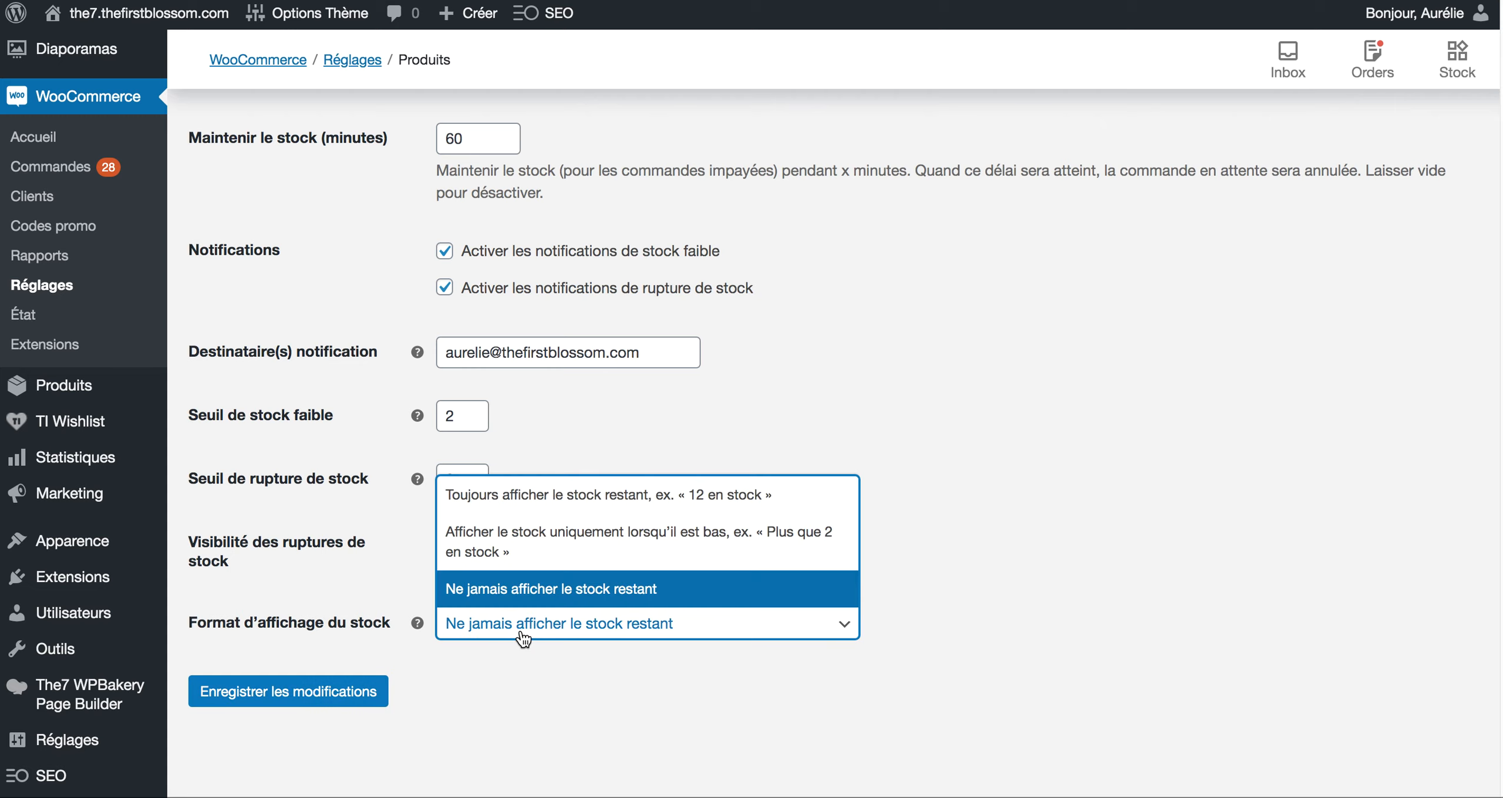
pyautogui.click(285, 703)
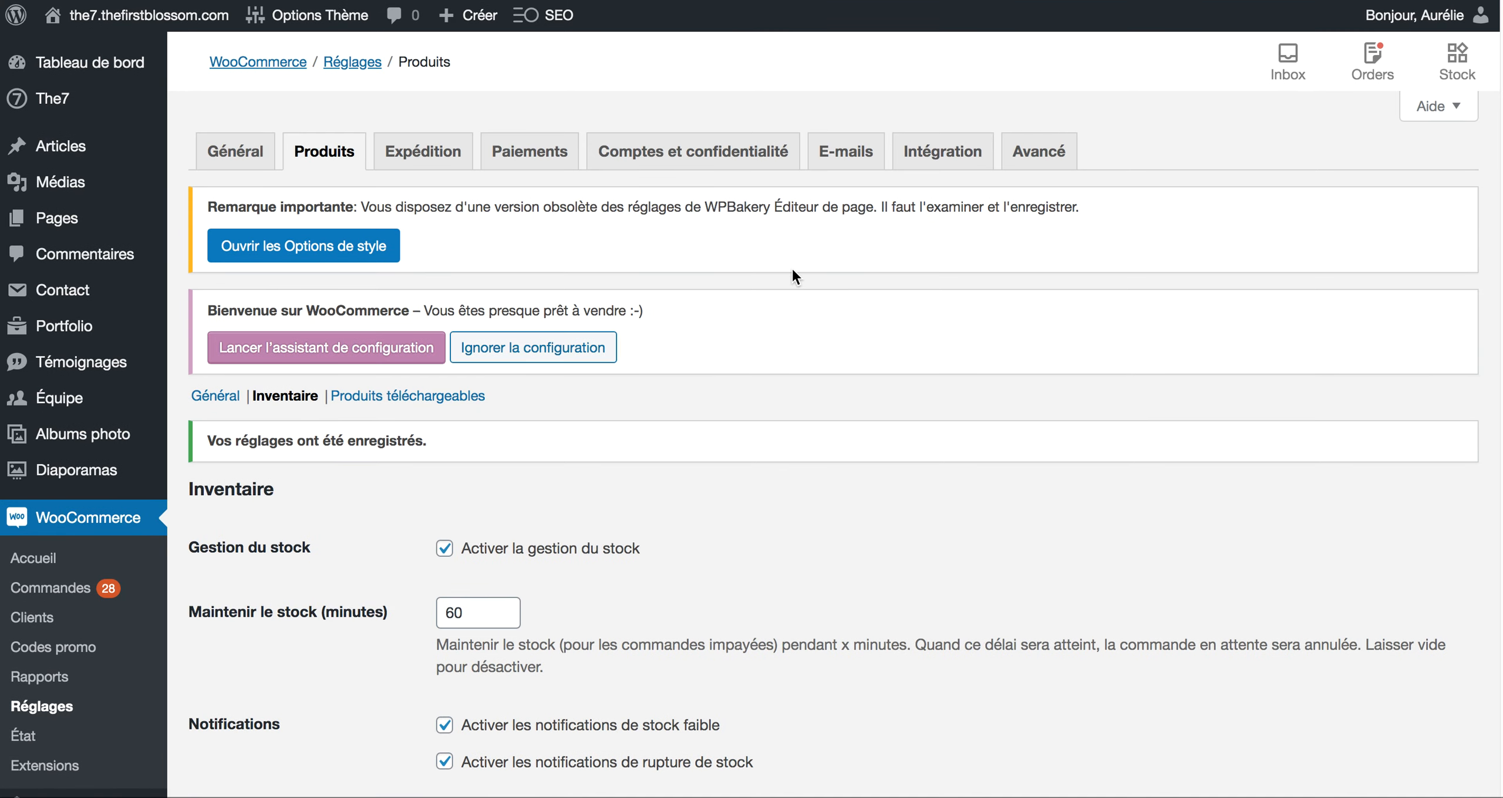
# Open the downloadable products settings and examine the file download method, access restrictions and file name options
pyautogui.click(396, 397)
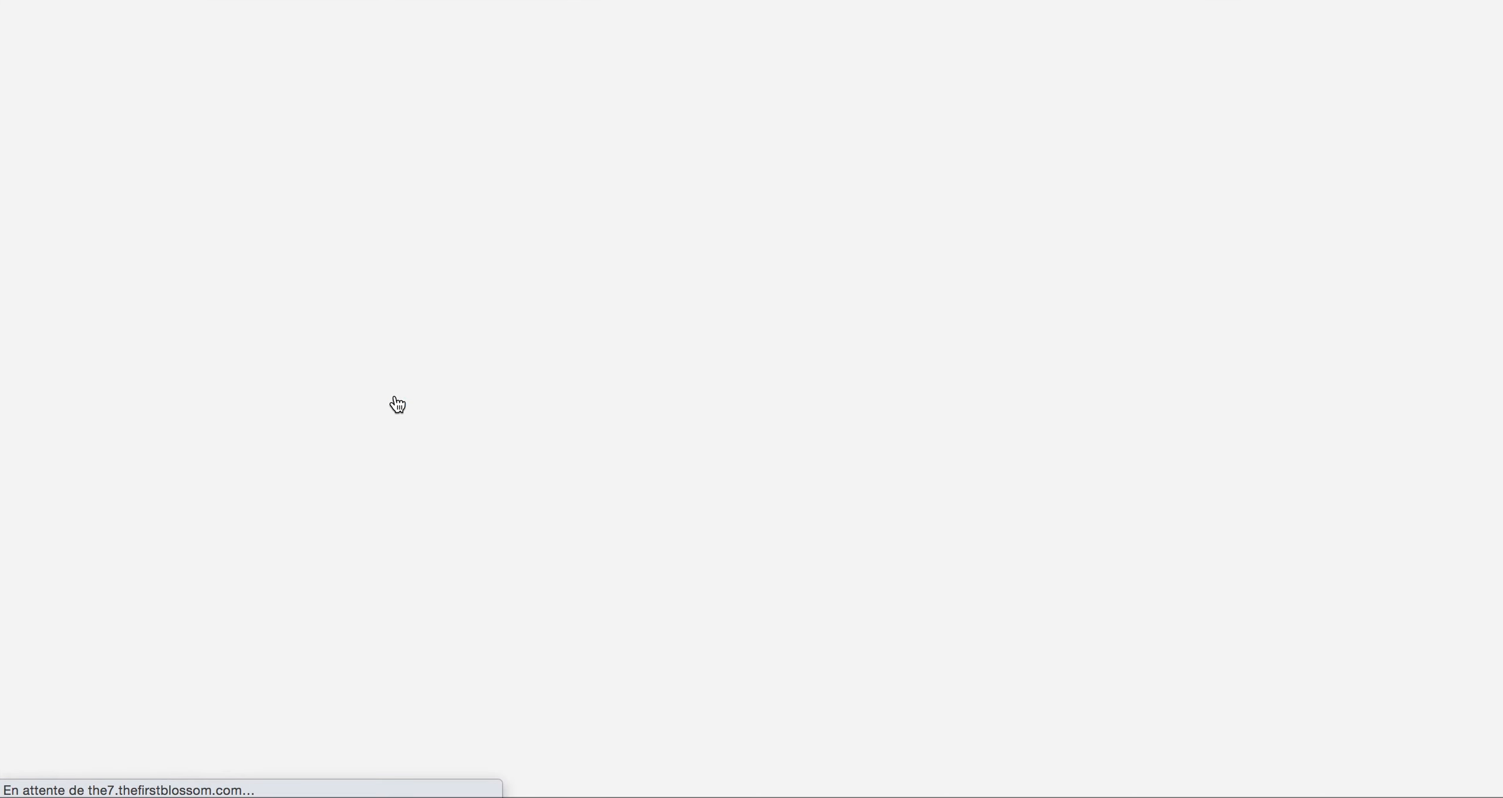
pyautogui.scroll(-3, 828, 413)
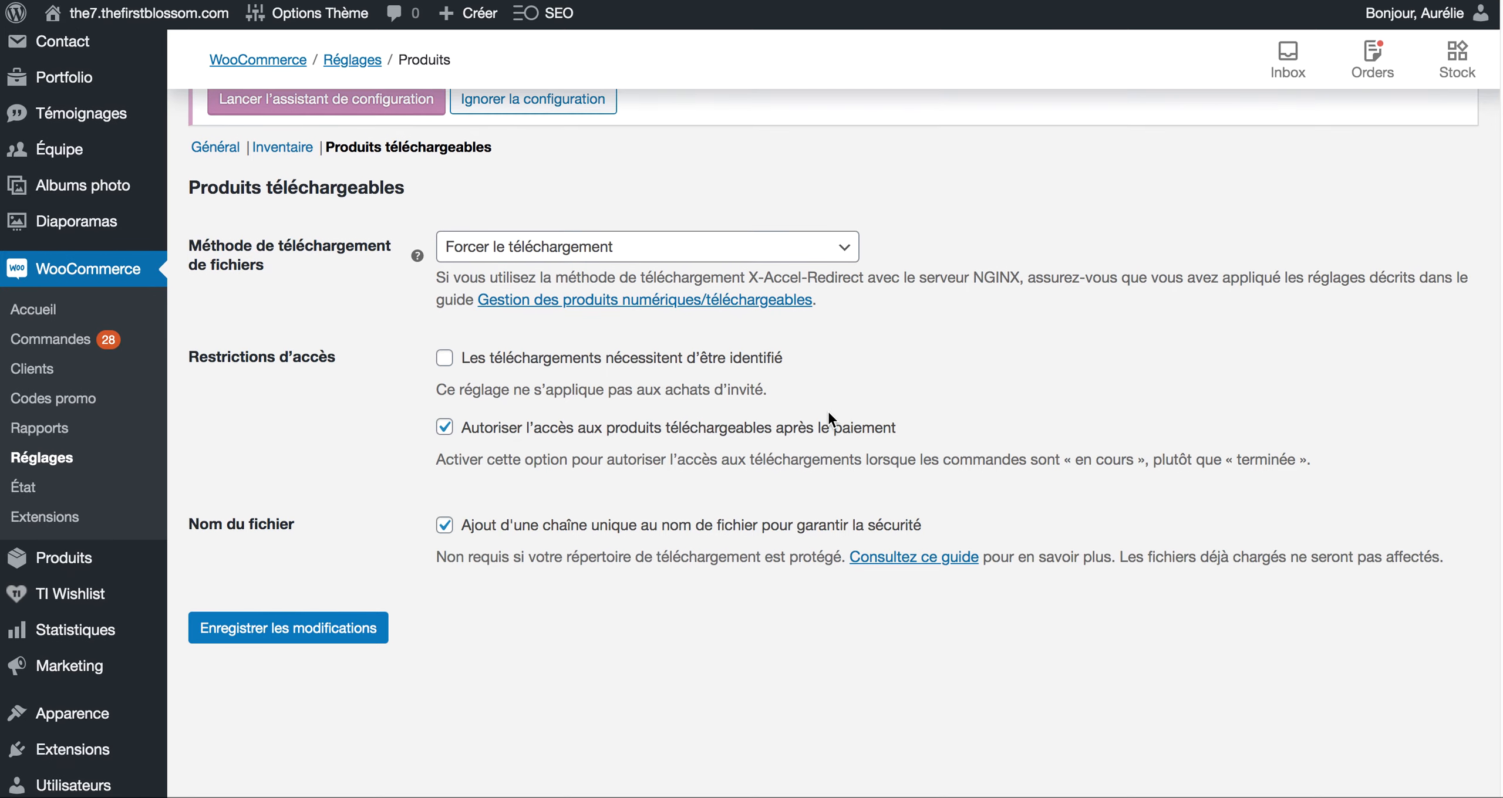
pyautogui.scroll(3, 827, 412)
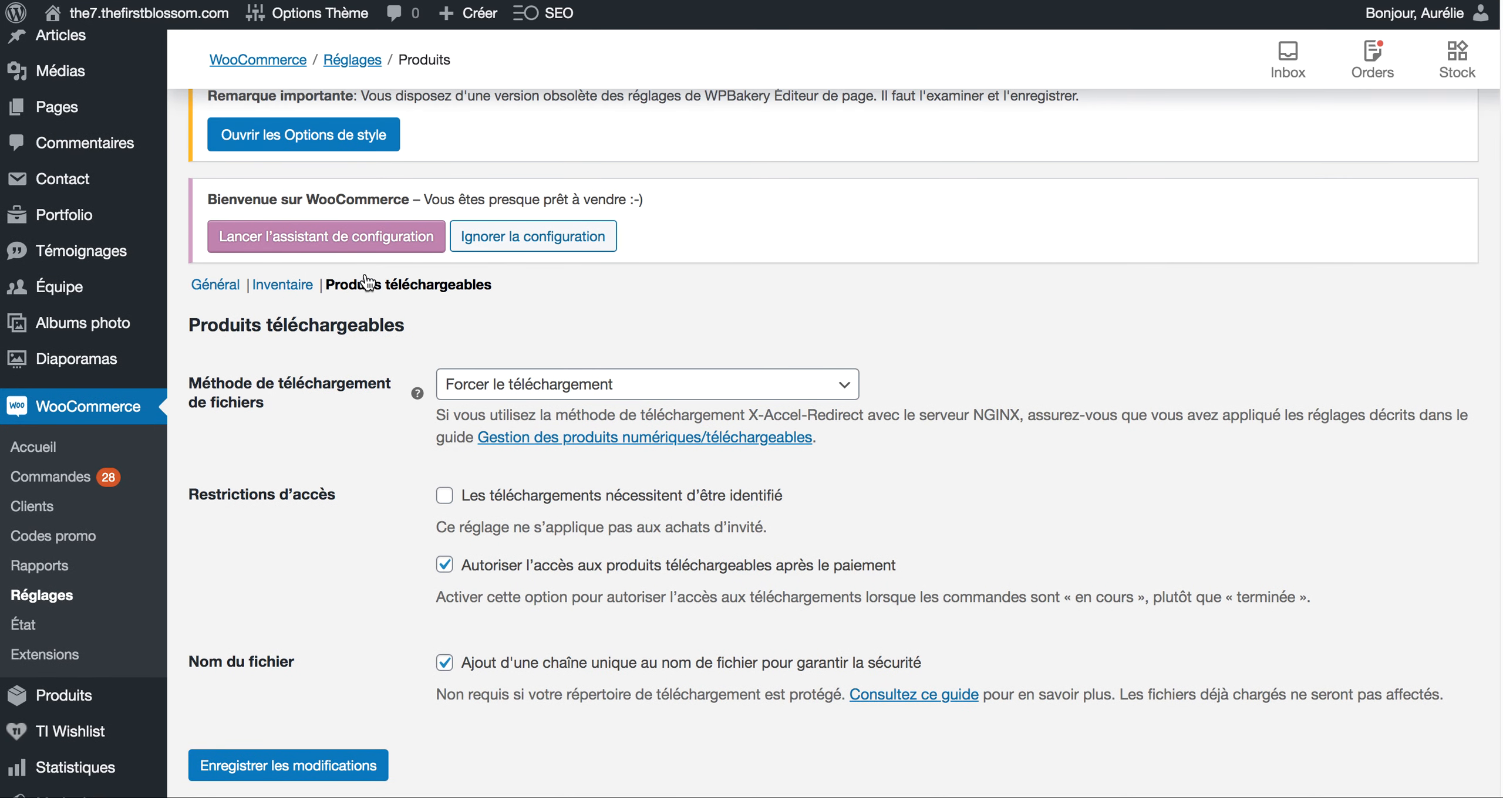
pyautogui.scroll(-2, 661, 289)
pyautogui.scroll(-4, 661, 288)
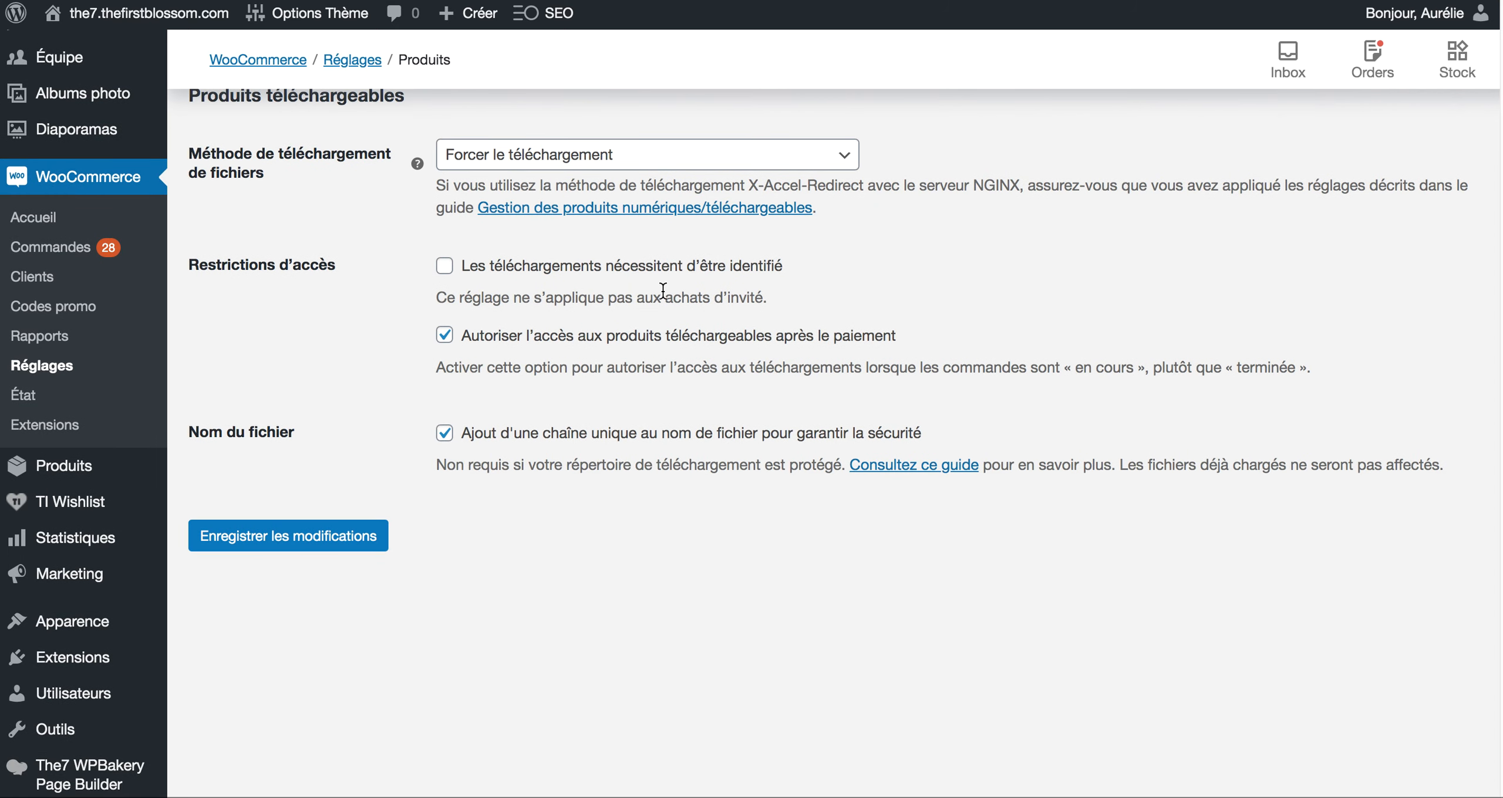
pyautogui.scroll(8, 661, 288)
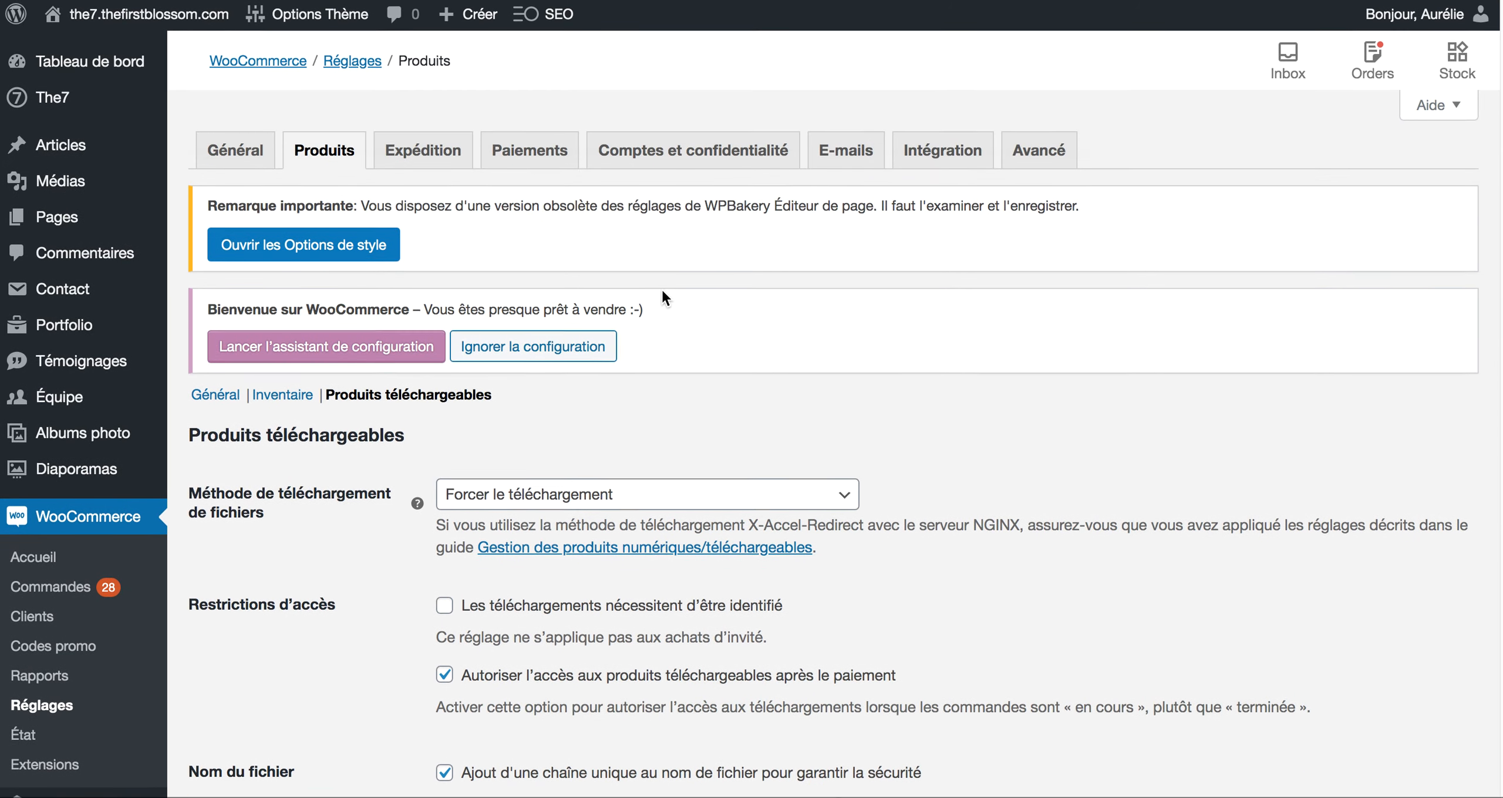
pyautogui.scroll(-3, 541, 305)
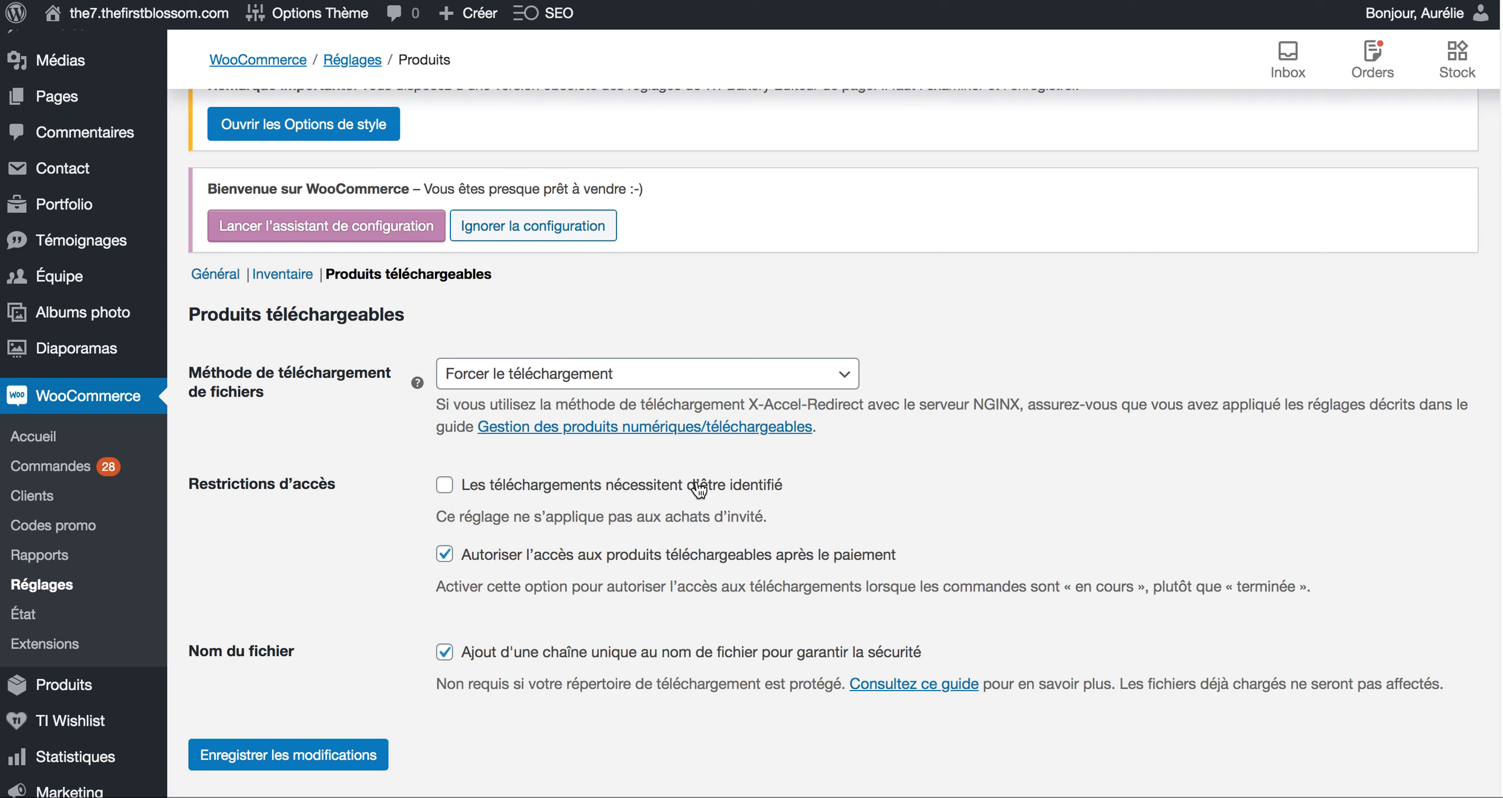
pyautogui.scroll(-3, 463, 675)
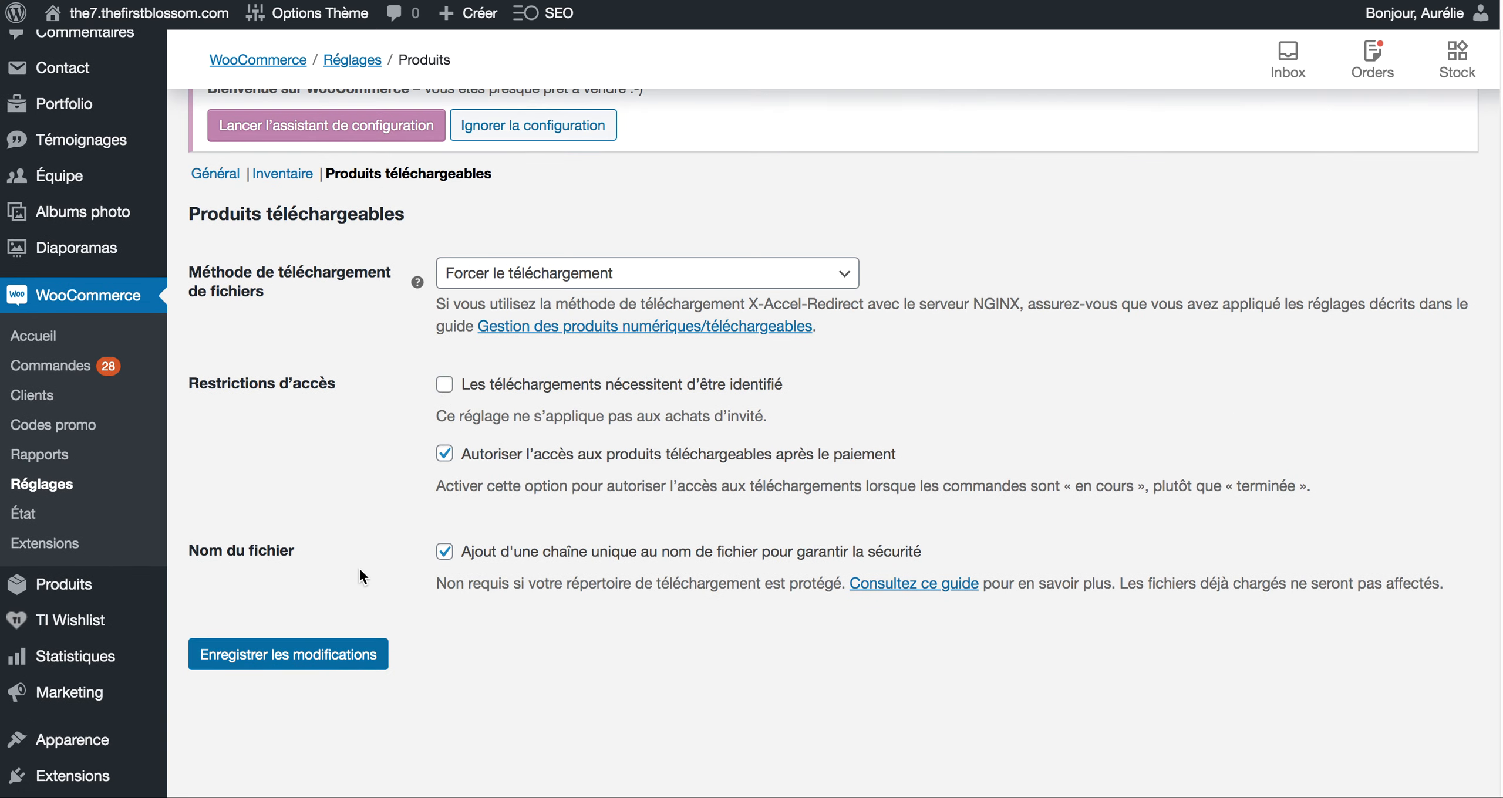
pyautogui.scroll(5, 359, 566)
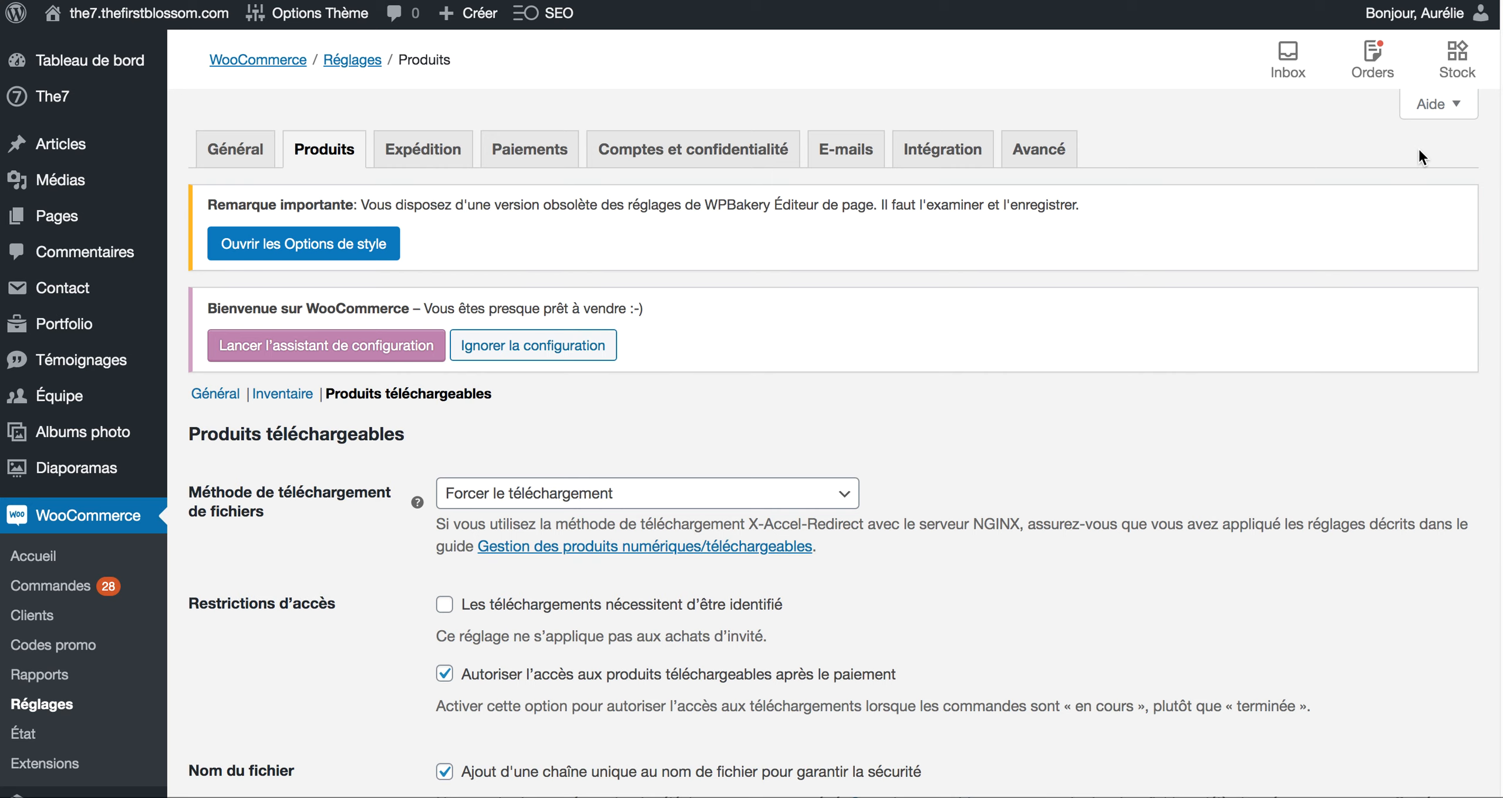
pyautogui.scroll(-6, 906, 520)
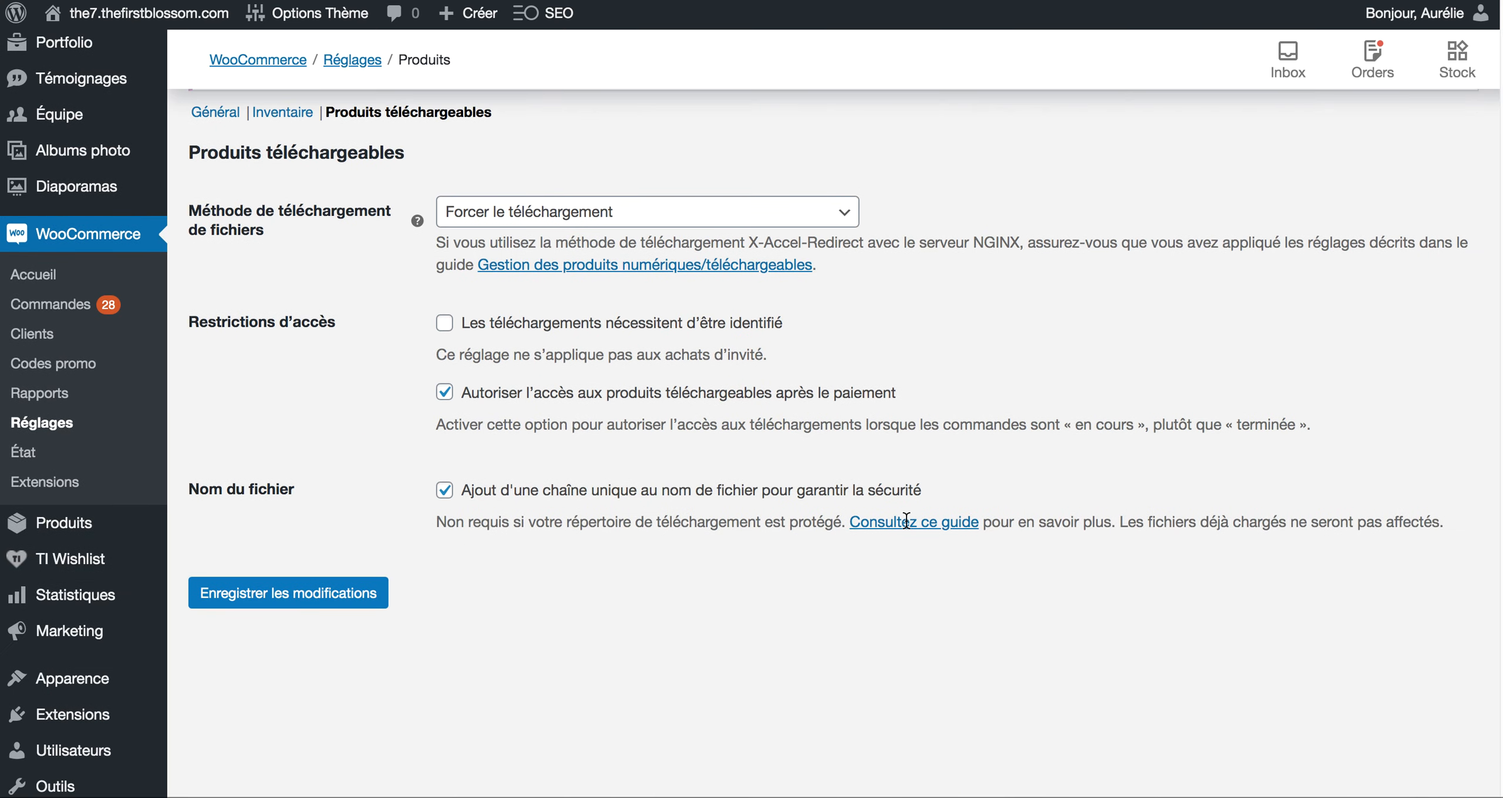
pyautogui.scroll(5, 904, 518)
pyautogui.scroll(-2, 896, 528)
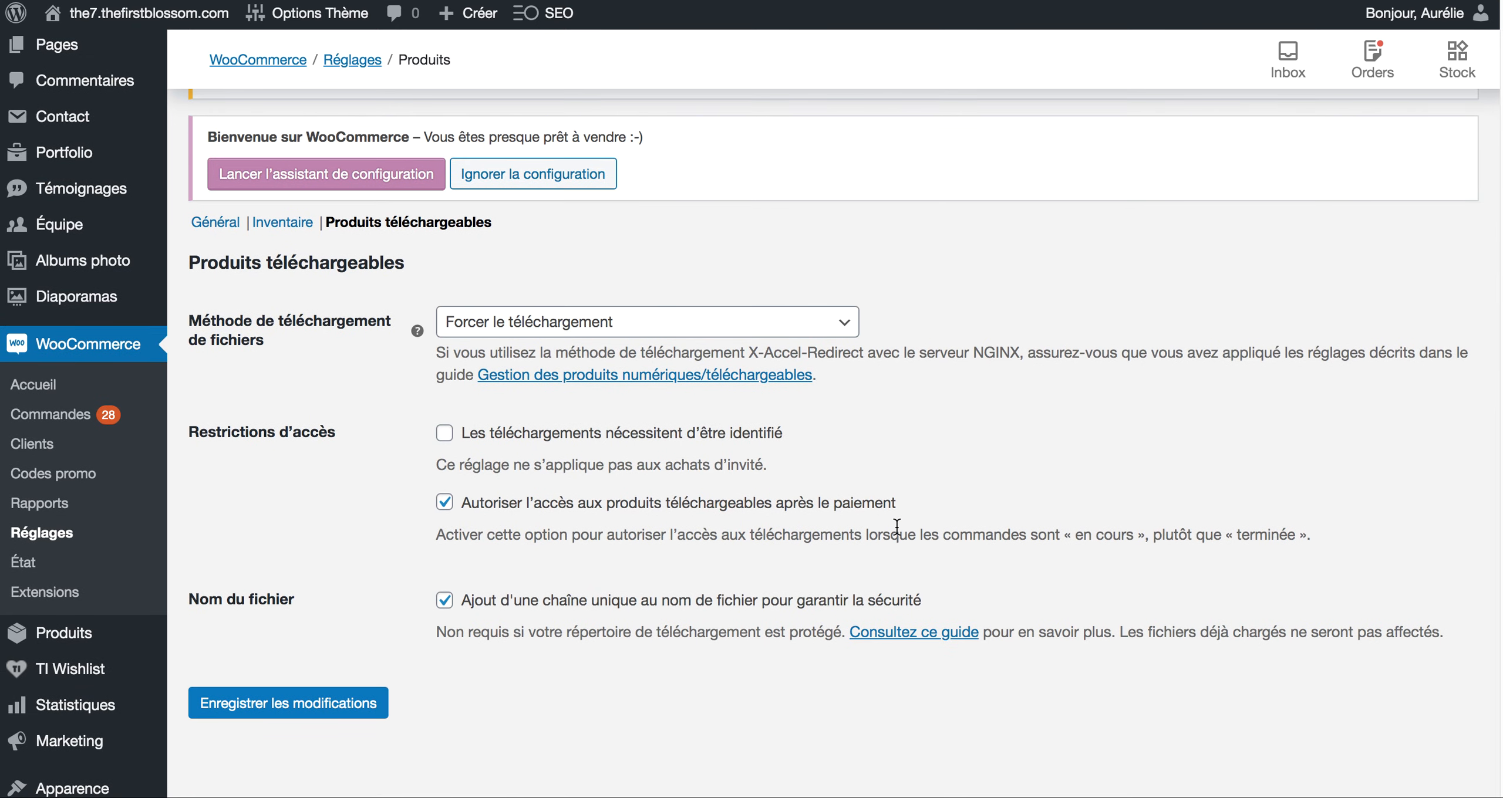
pyautogui.scroll(3, 897, 526)
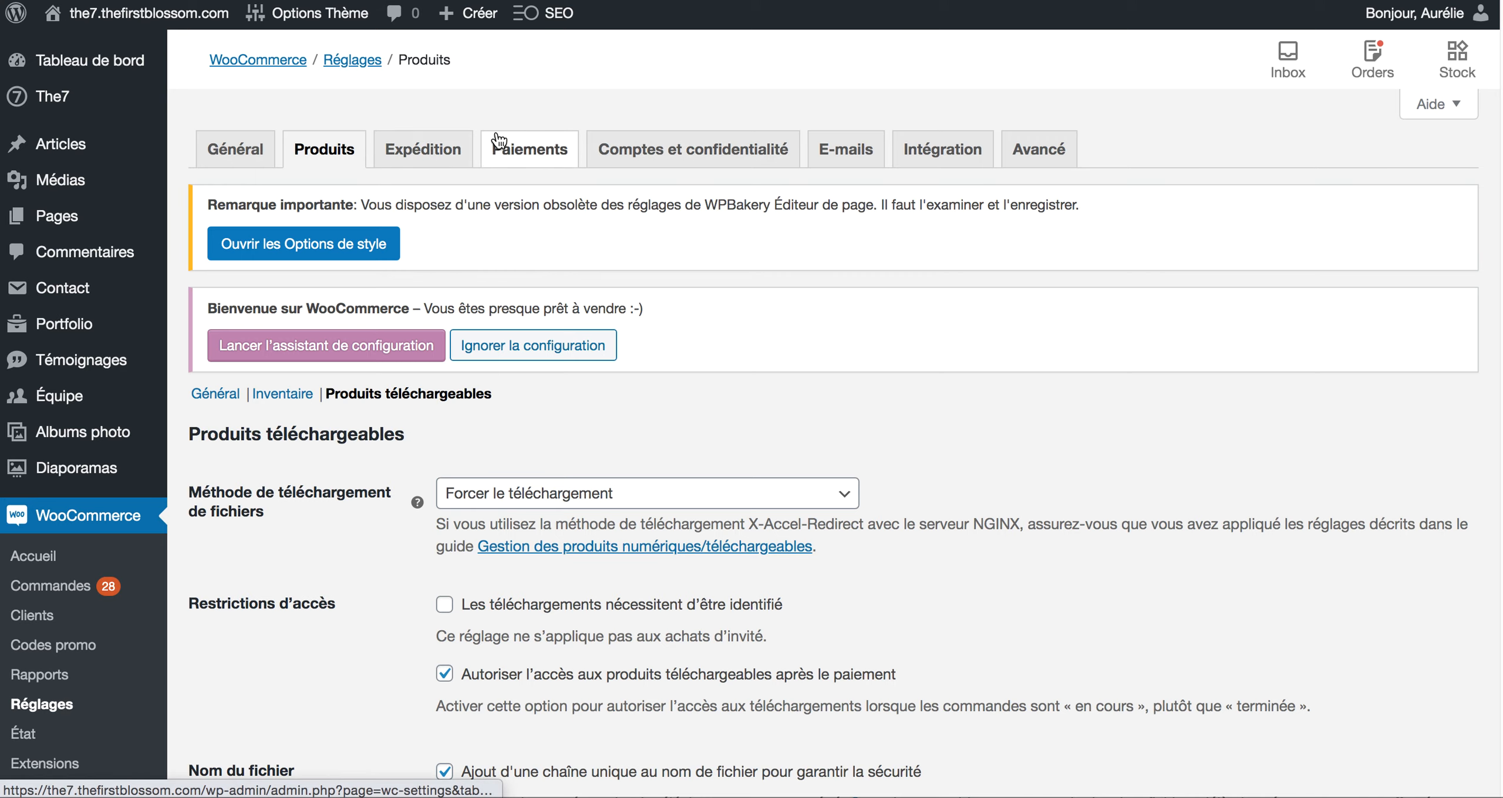
pyautogui.scroll(-5, 622, 446)
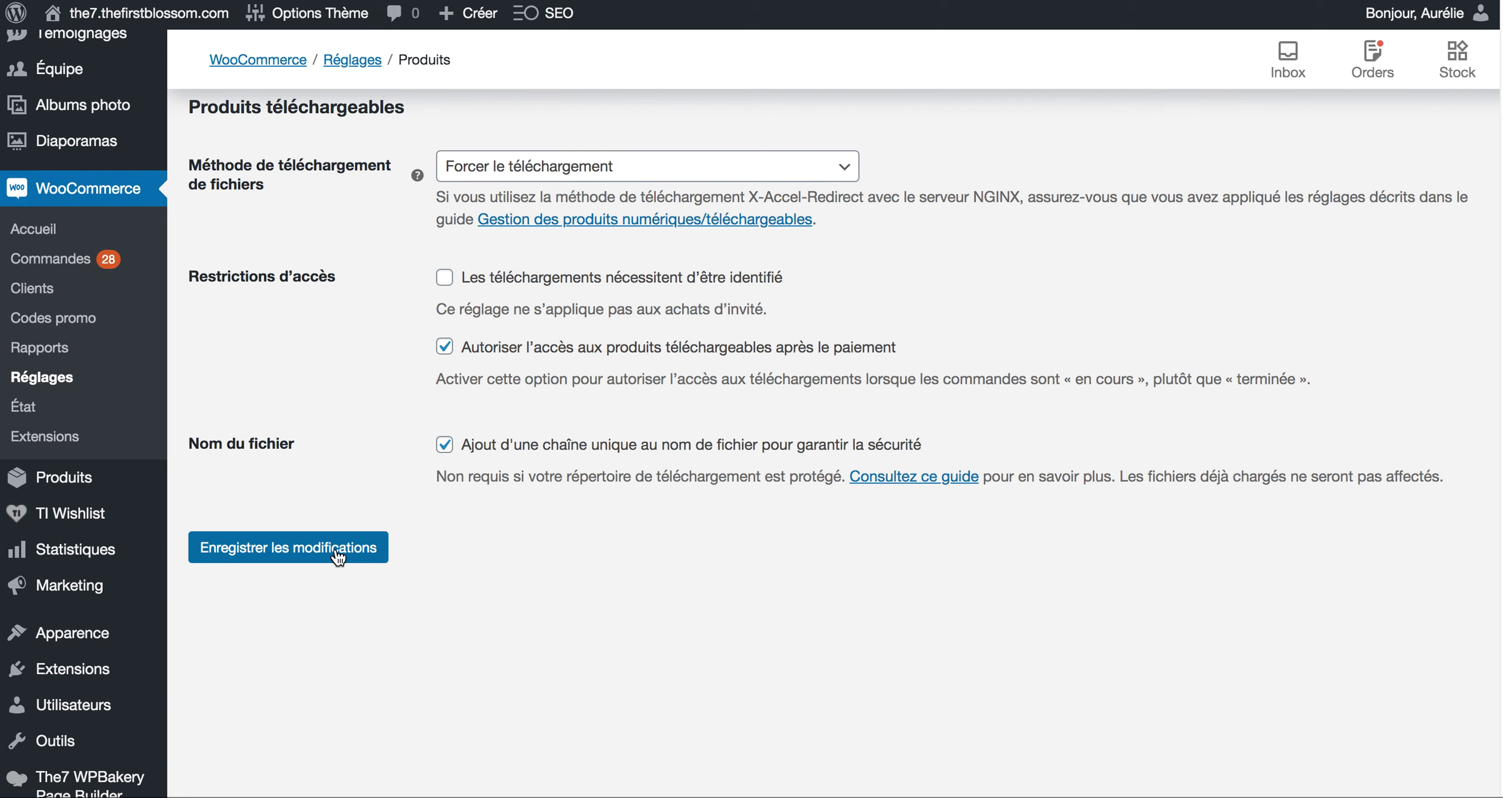